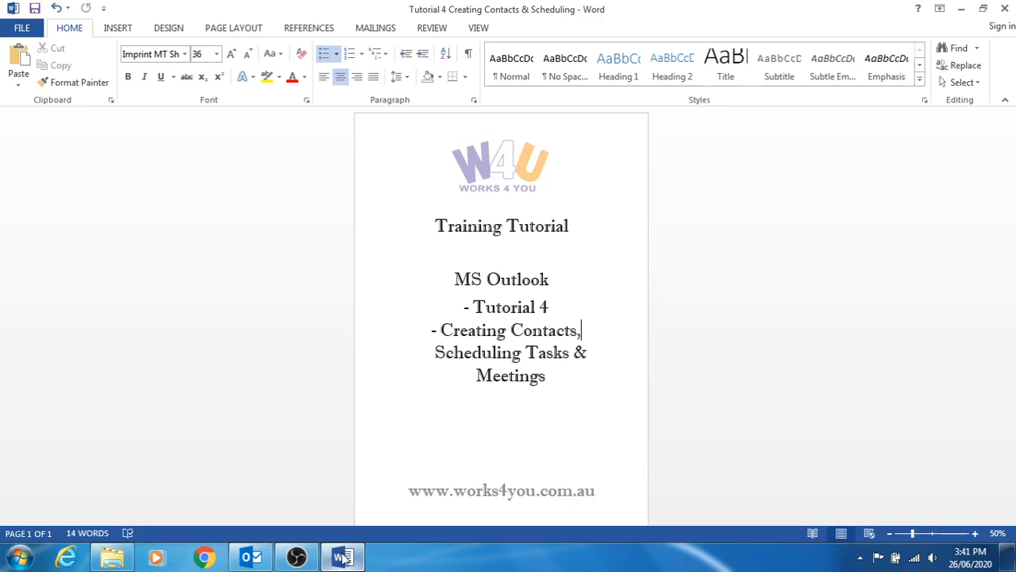
Switch from the Word tutorial title page to the Outlook Inbox.
click(251, 559)
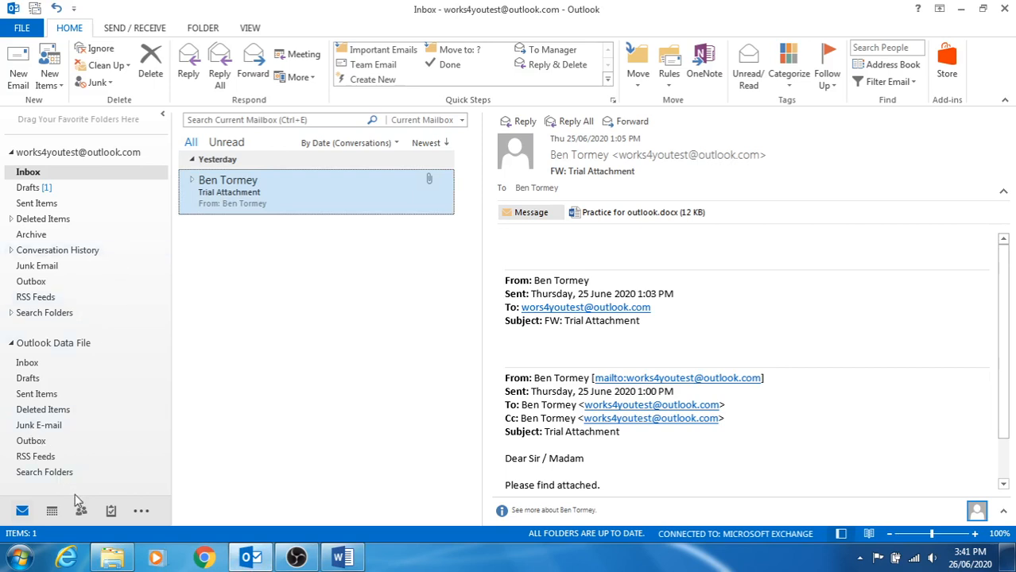
Go to the People view and start a blank new contact form.
mouse_move(83, 515)
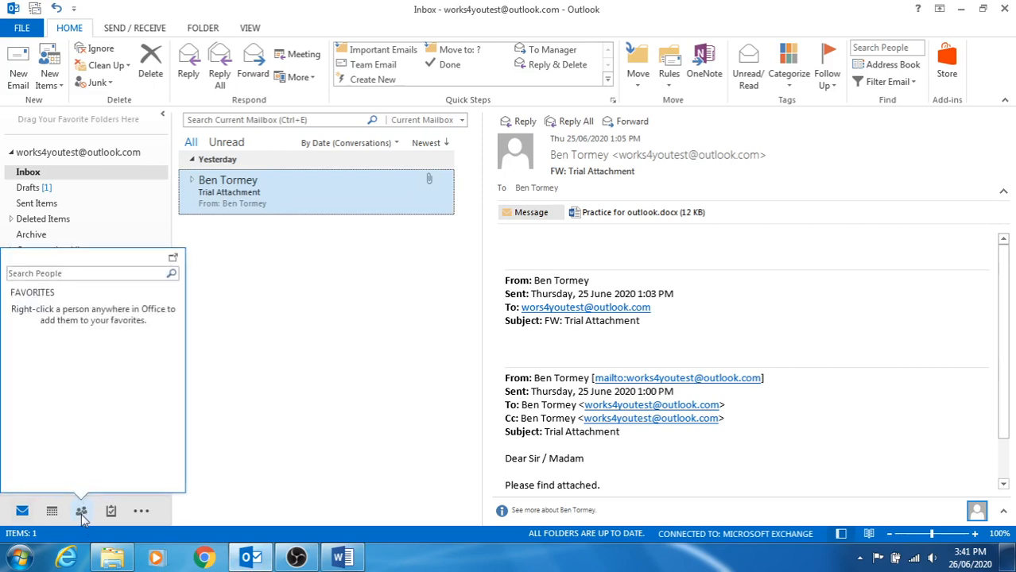
click(82, 513)
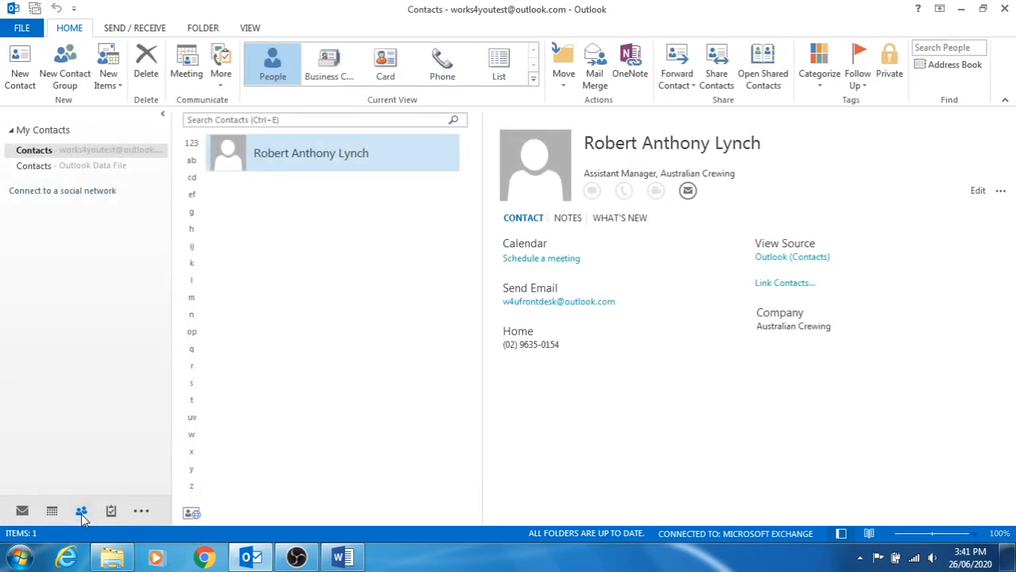
click(20, 65)
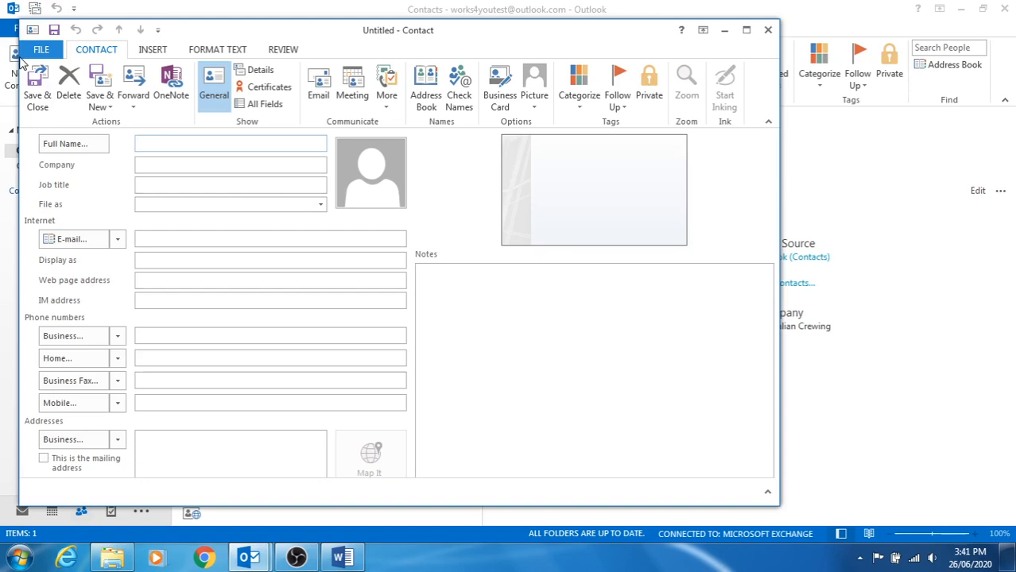
Enter the contact's full name with title Mr, and company Works4you.
text(Ian)
key(Tab)
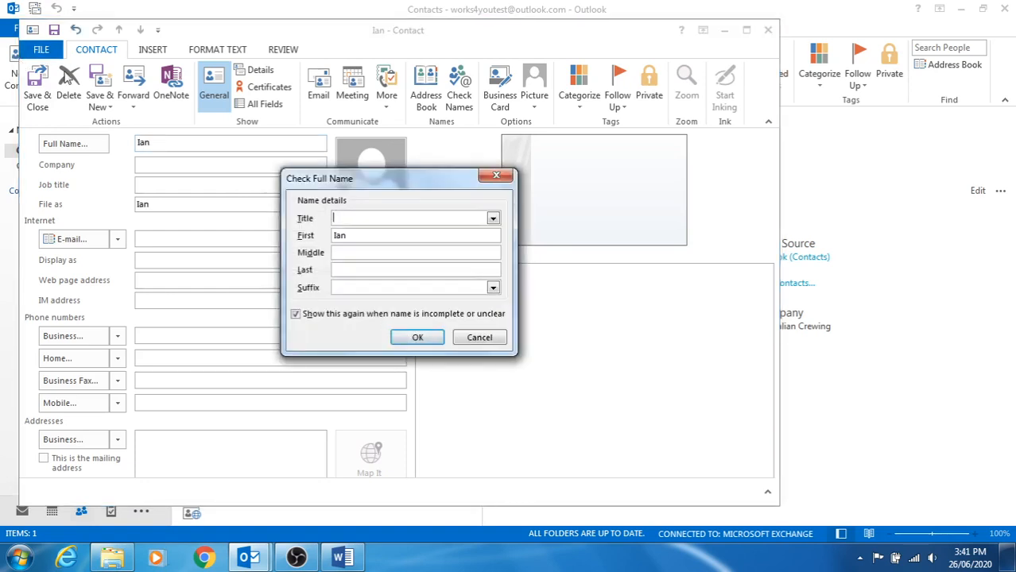
text(Mr)
click(350, 270)
text(M)
click(417, 337)
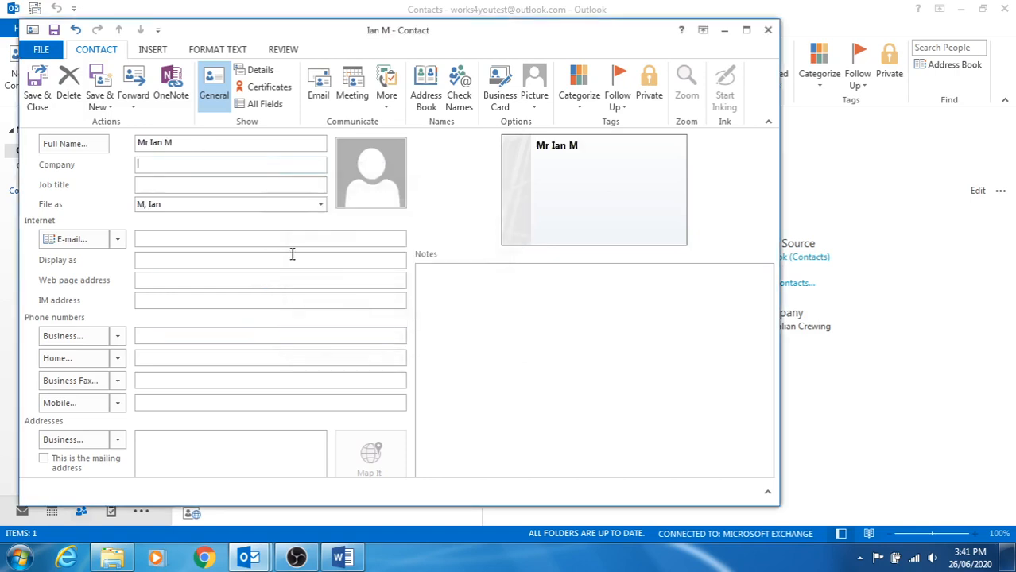
click(174, 165)
text(Works4you)
Fill in the contact's work e-mail address using the autocomplete suggestion.
click(175, 187)
click(156, 237)
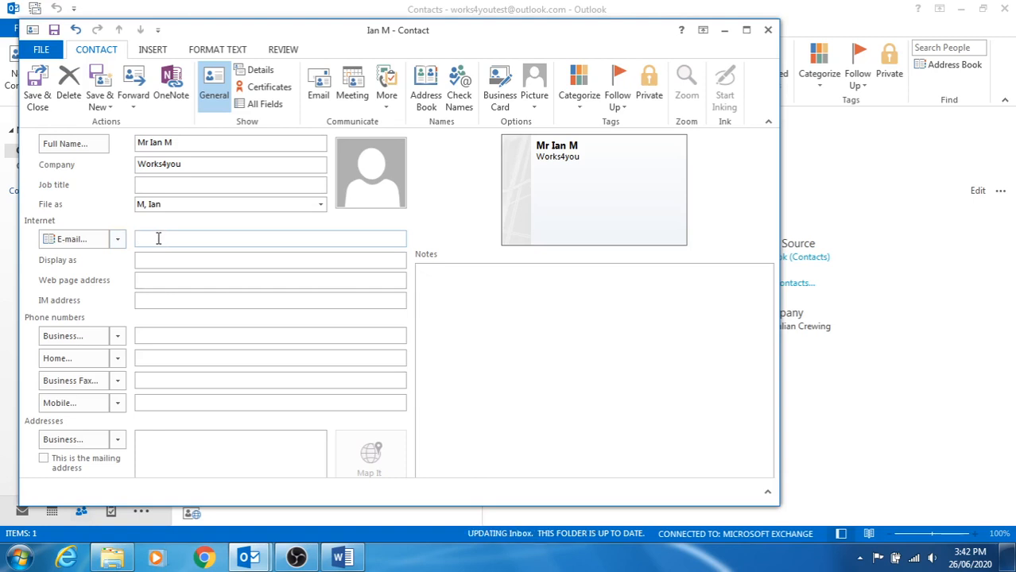
text(works)
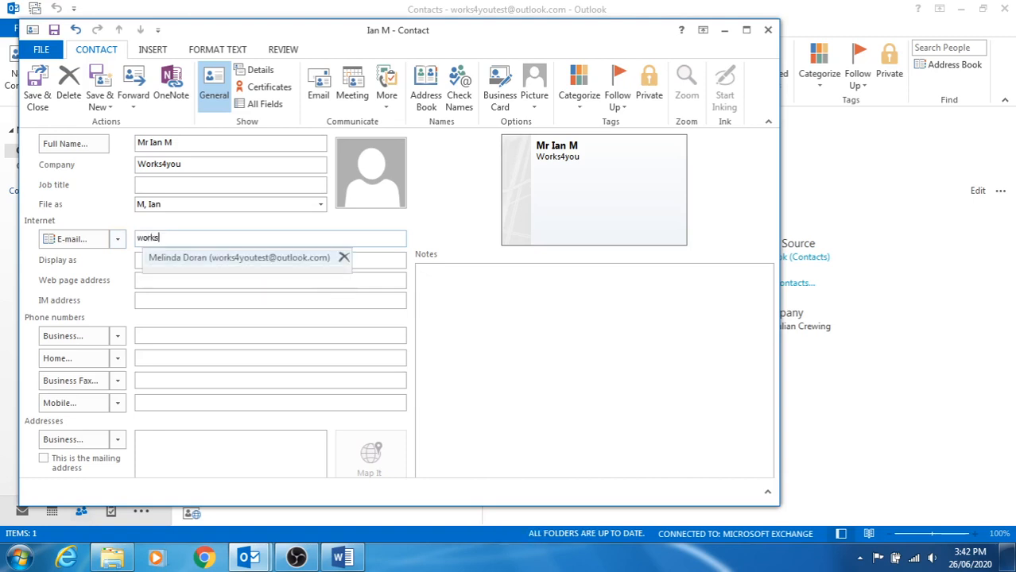
text(4youtest)
click(186, 253)
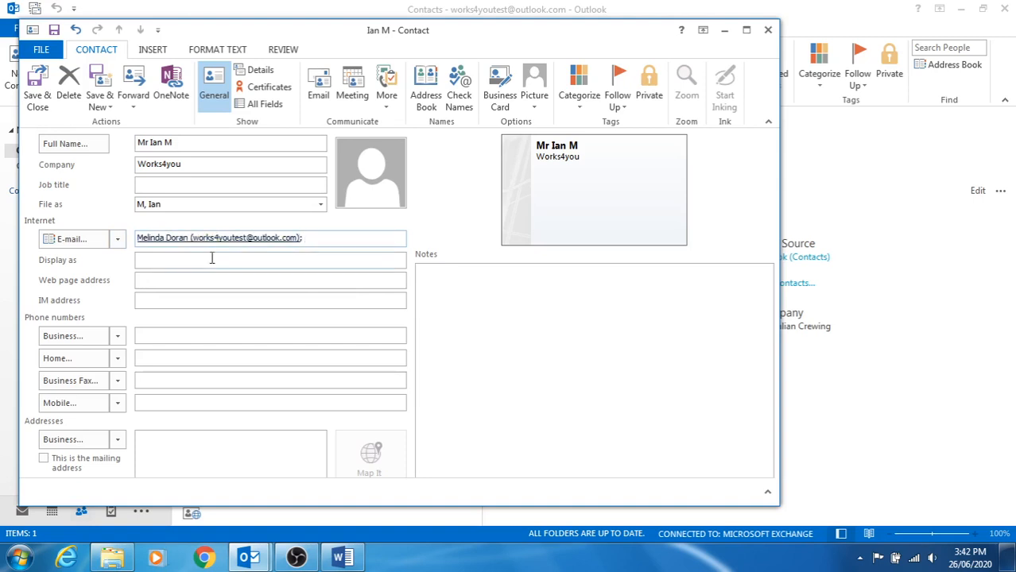
click(279, 258)
click(283, 242)
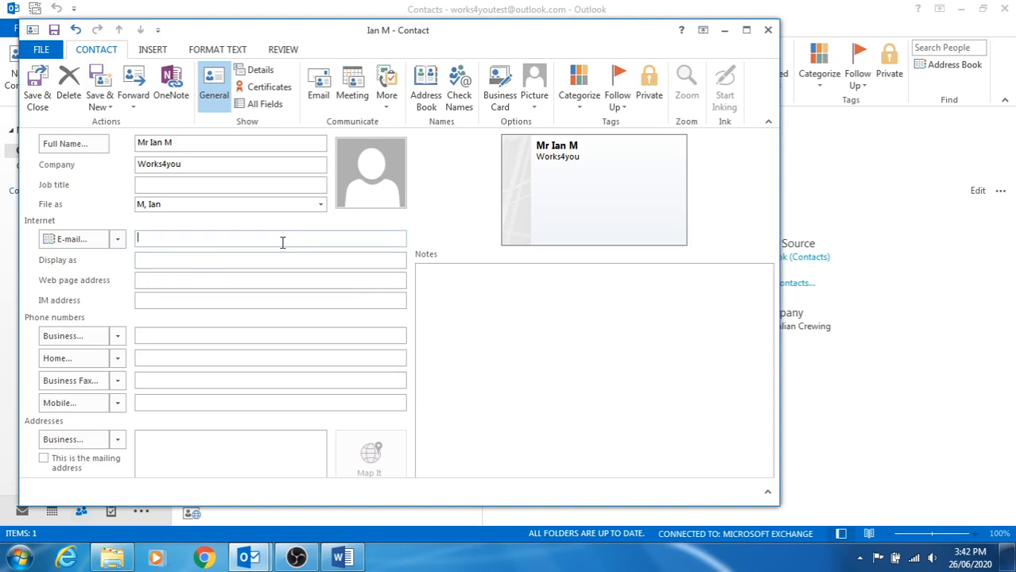
text(ian)
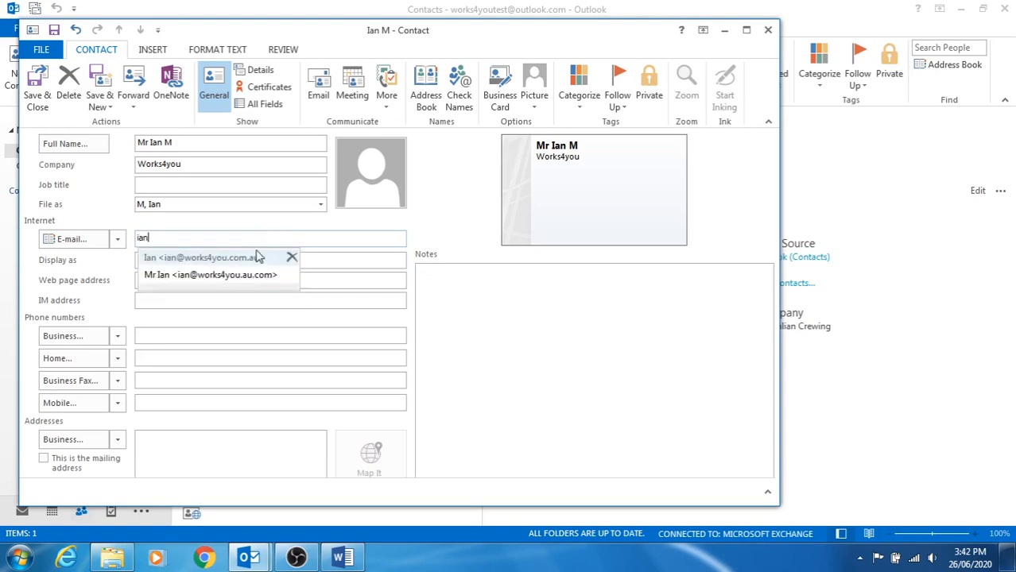
click(256, 257)
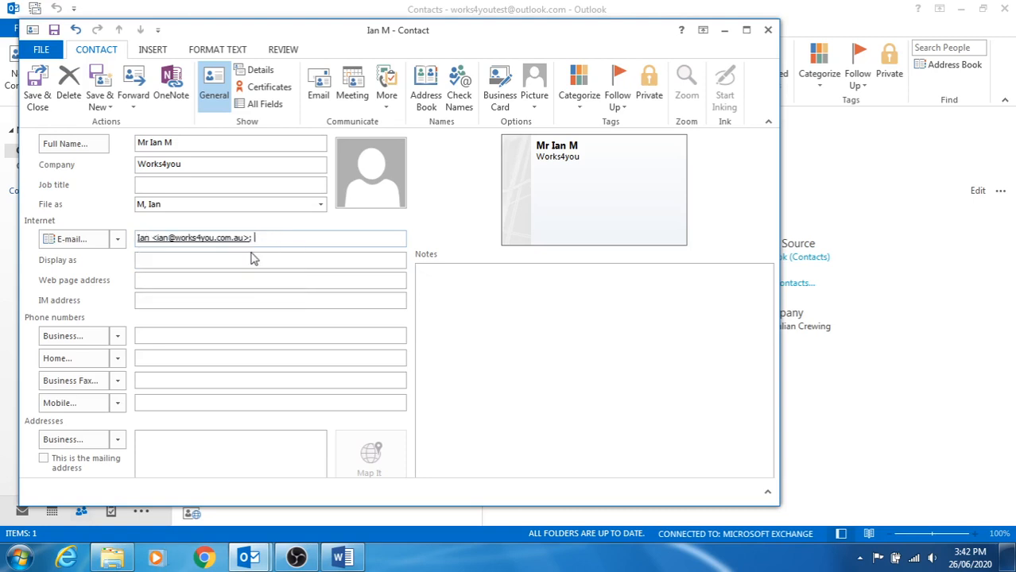
click(196, 285)
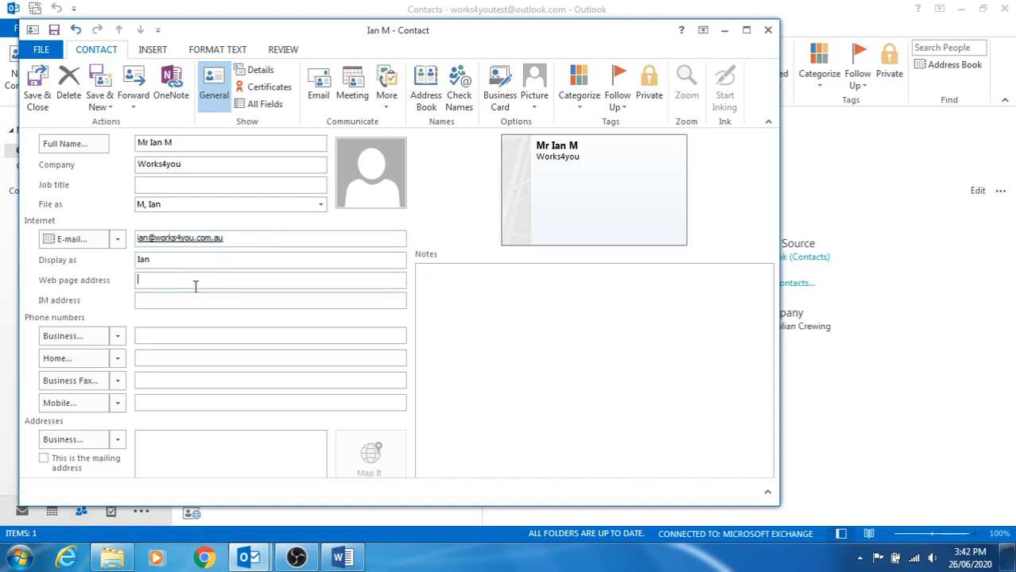
text(www)
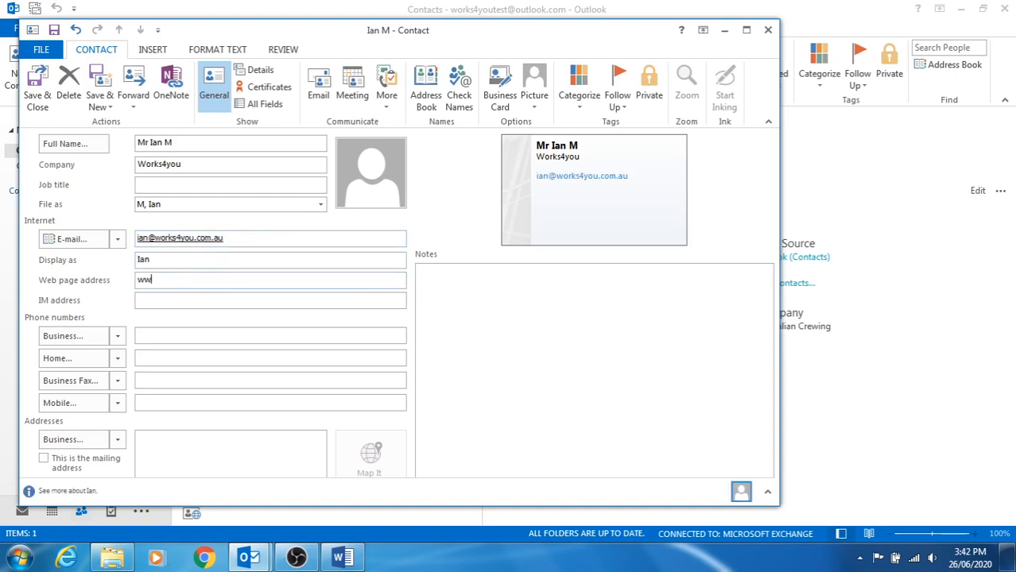
text(.works4you.c)
text(om.au)
click(157, 334)
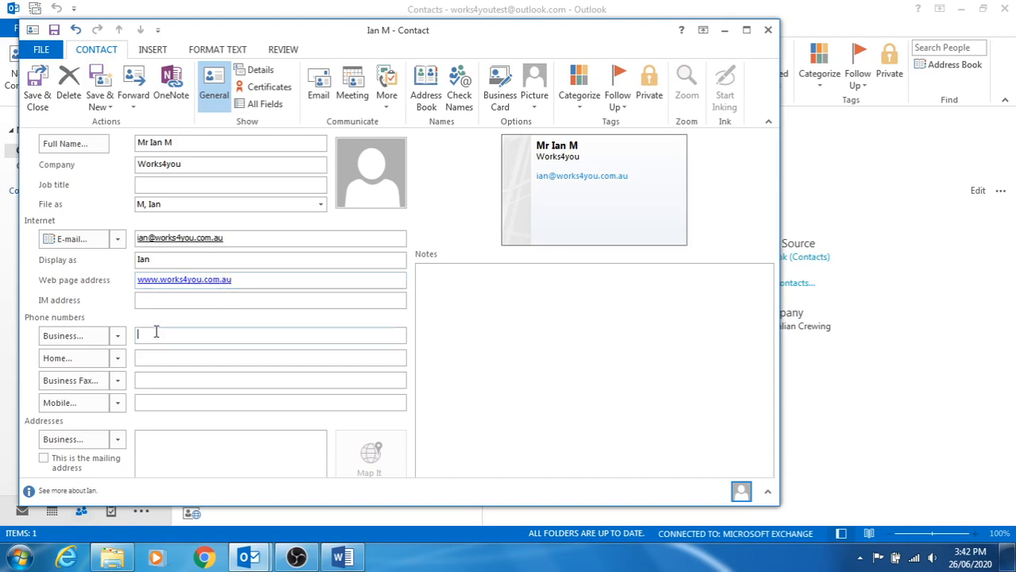
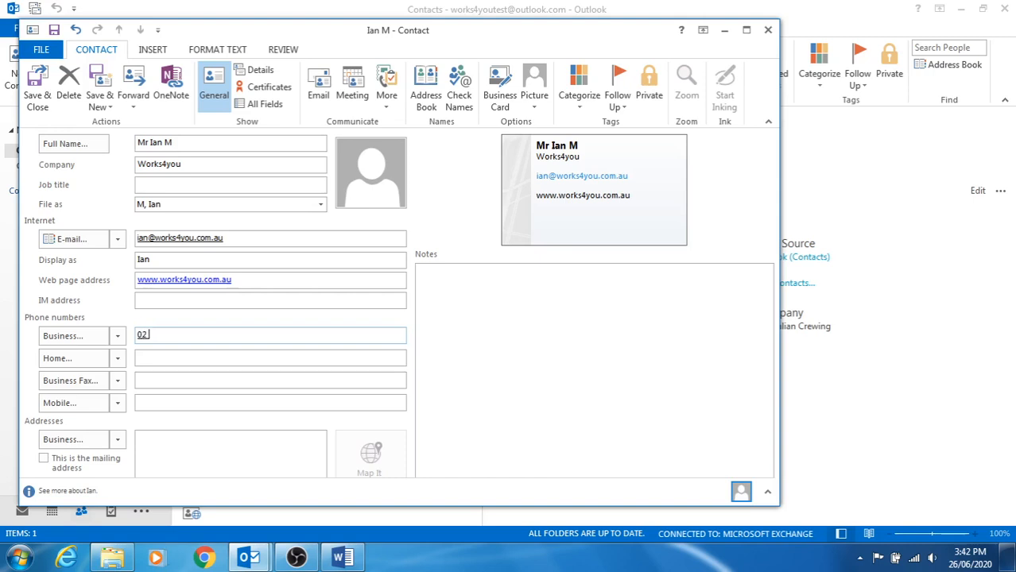
click(44, 459)
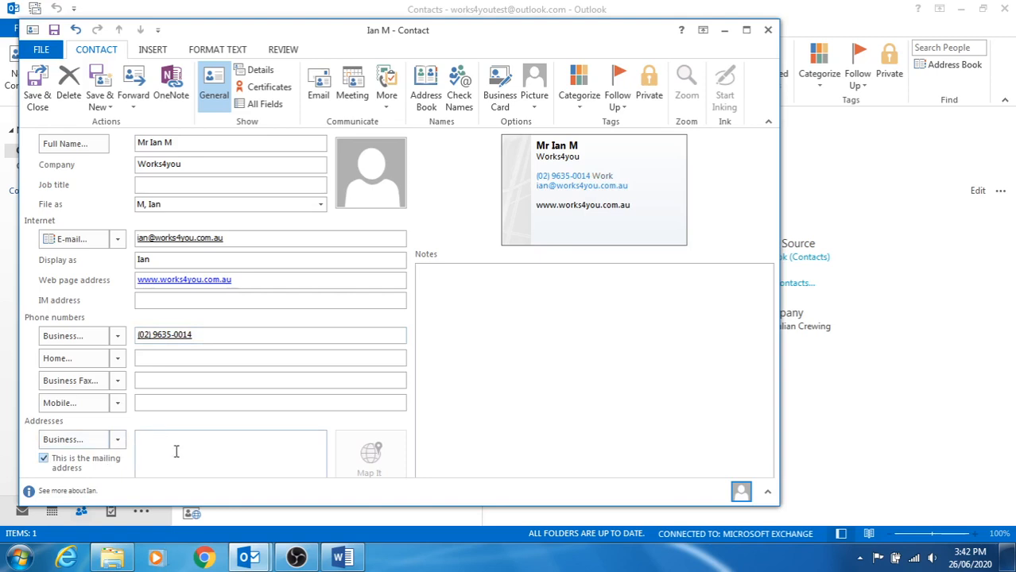
click(245, 406)
click(36, 86)
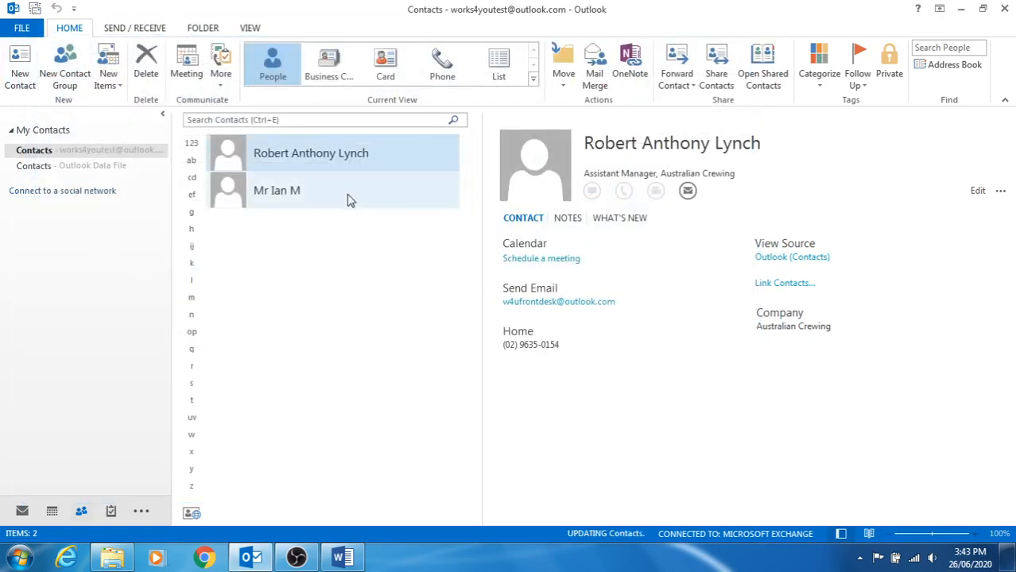
Check the new Works4you contact without changes, then delete the older existing contact.
double_click(273, 202)
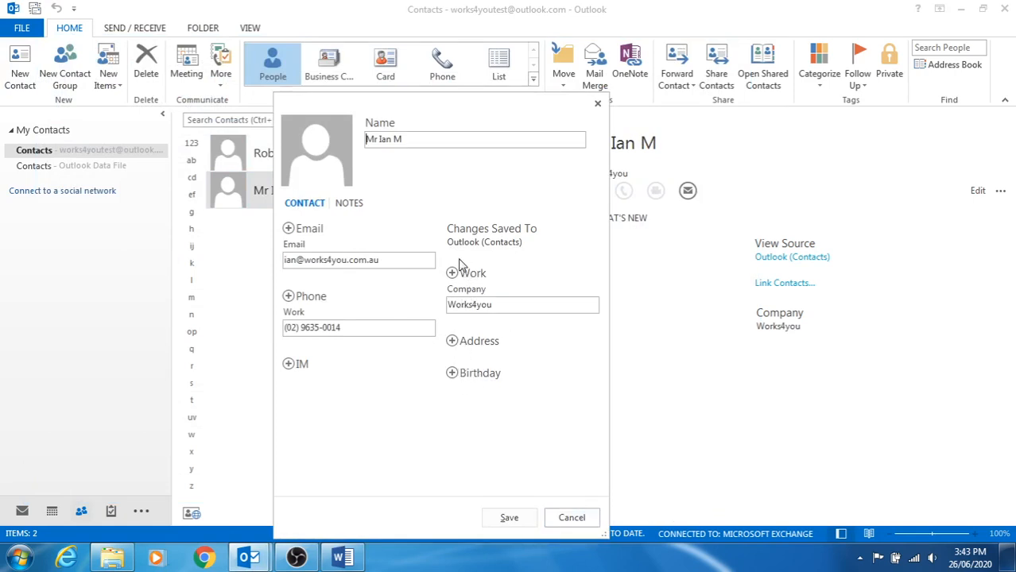
click(571, 518)
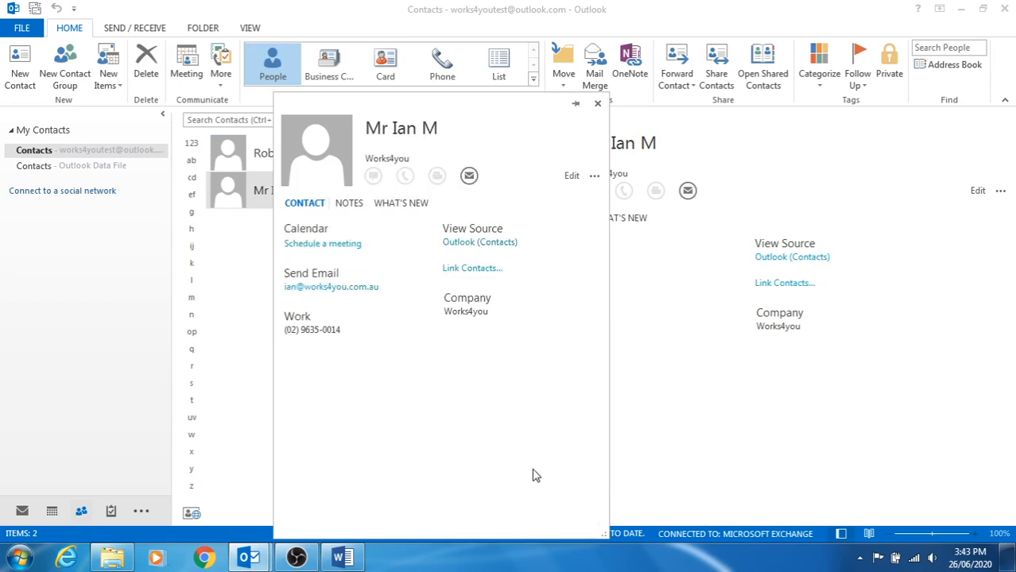
click(597, 104)
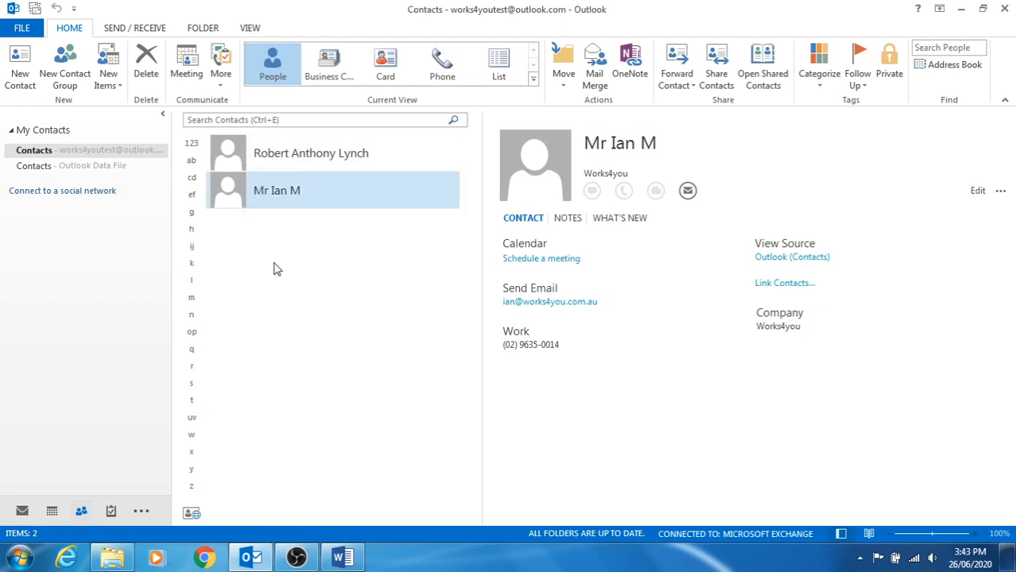
click(267, 163)
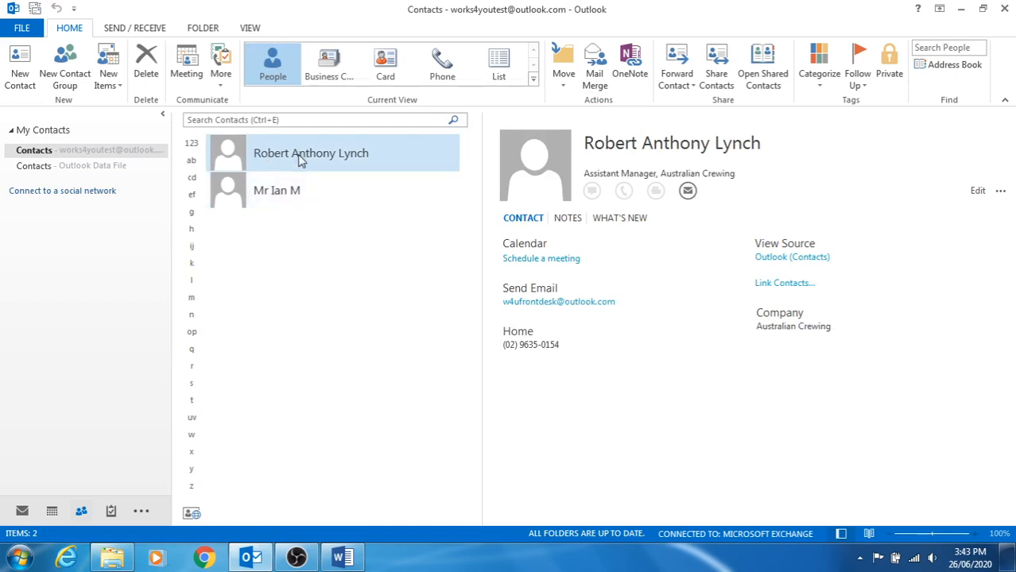
click(146, 65)
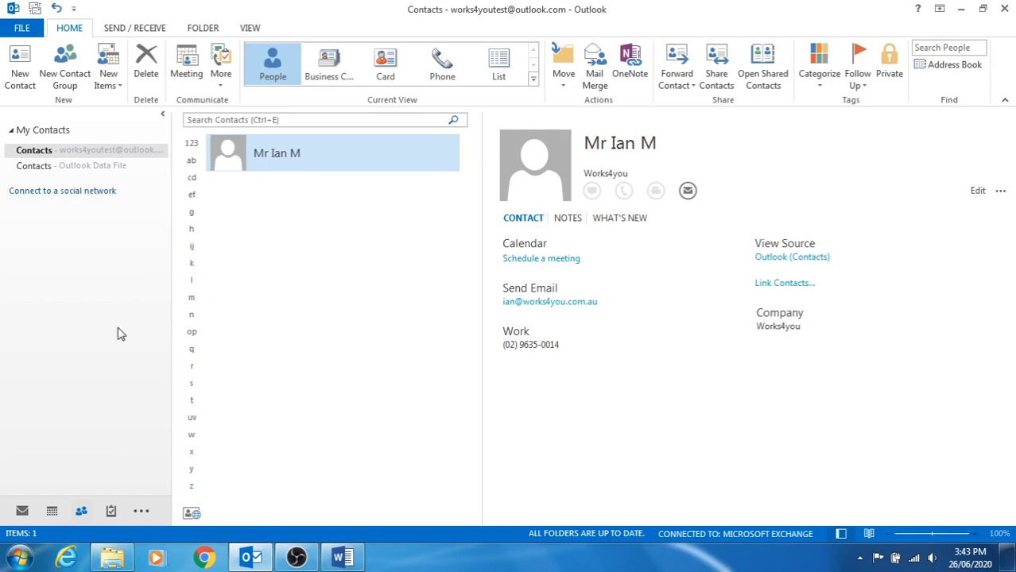
click(294, 559)
click(1004, 446)
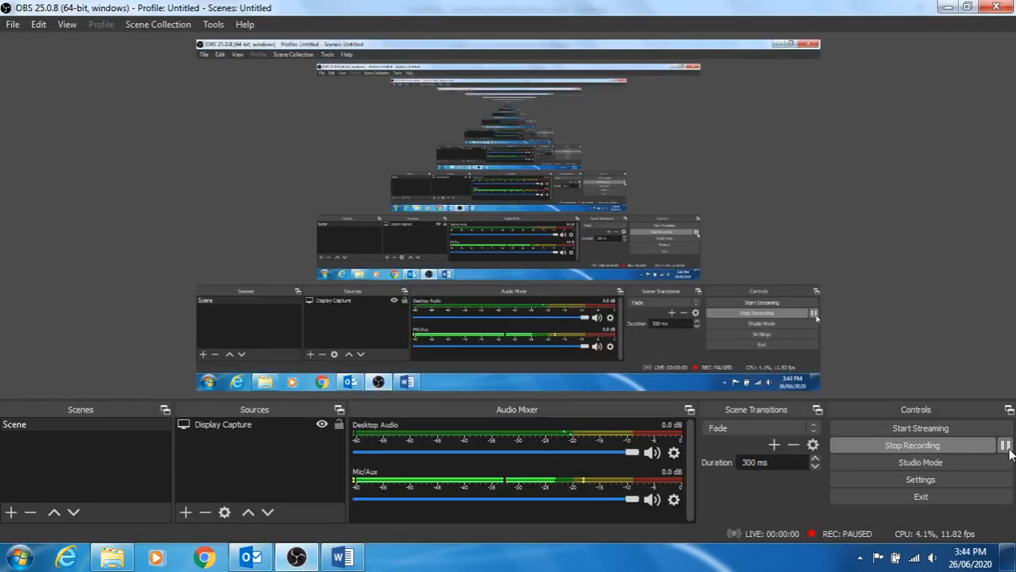
click(1004, 446)
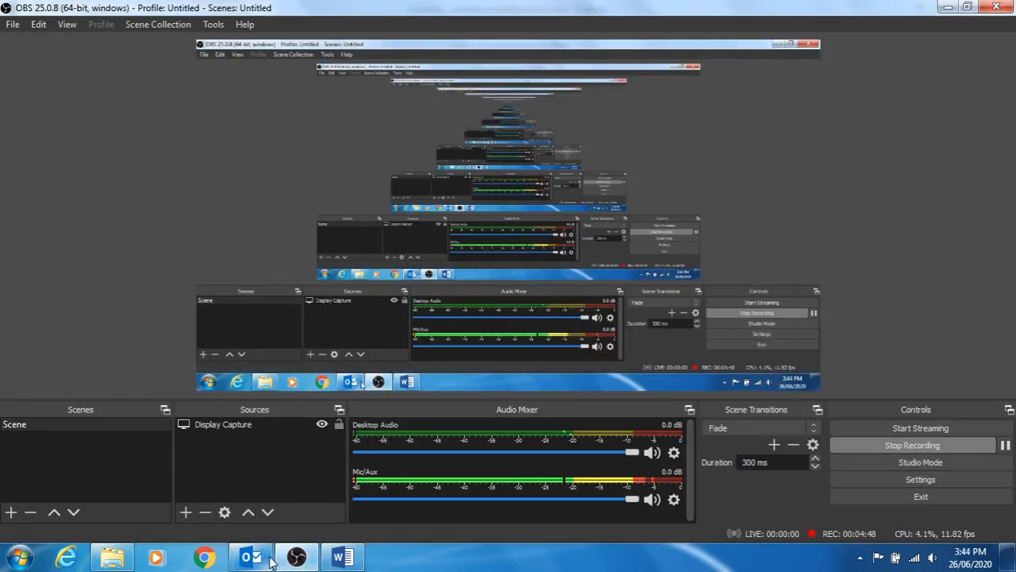
mouse_move(297, 560)
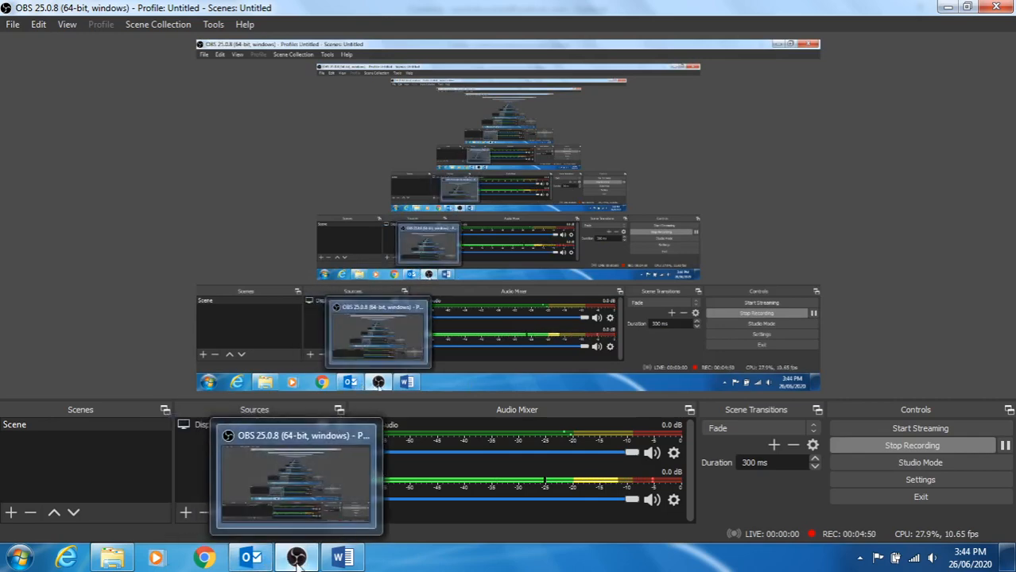
click(251, 559)
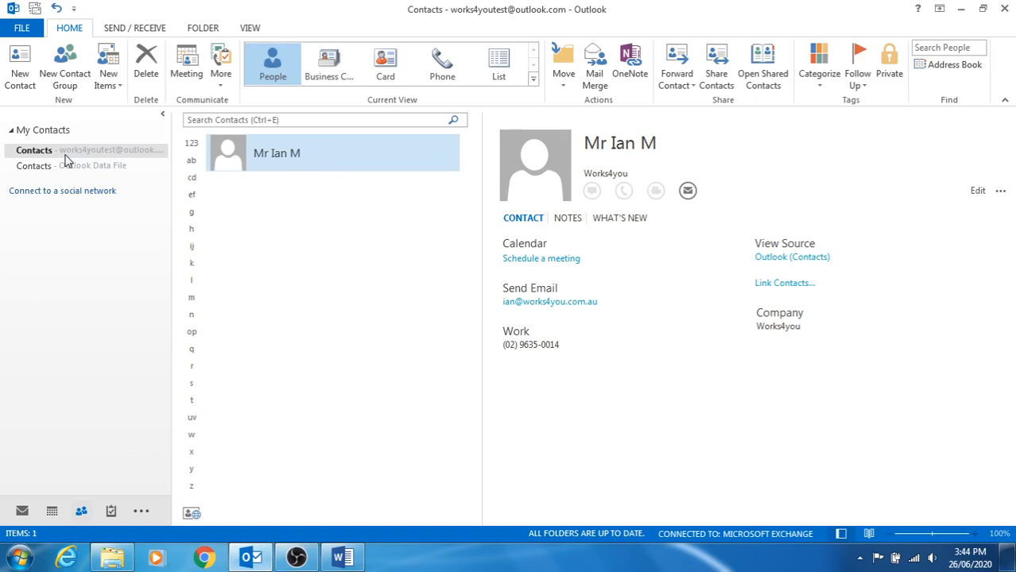
click(687, 191)
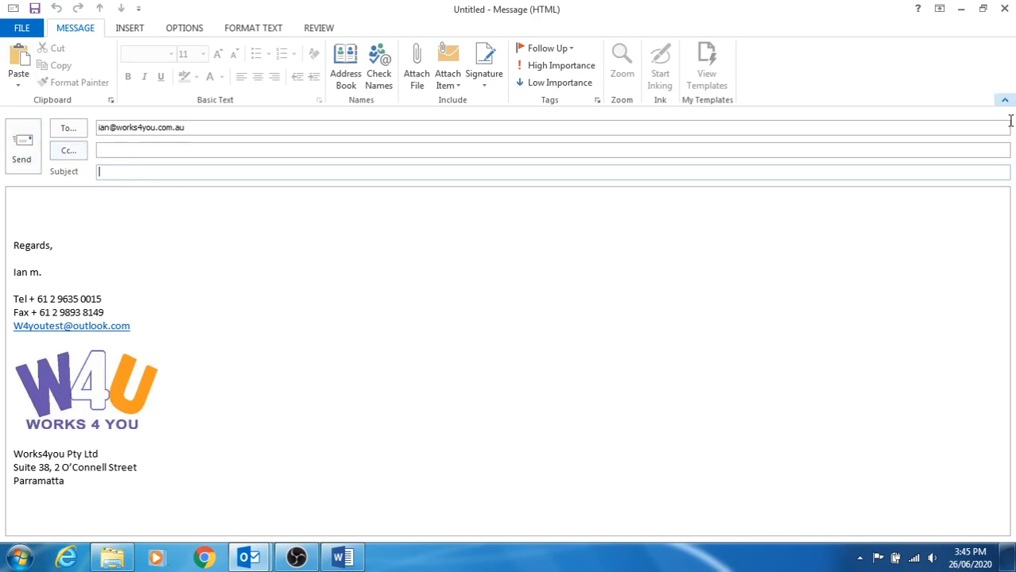
click(1006, 9)
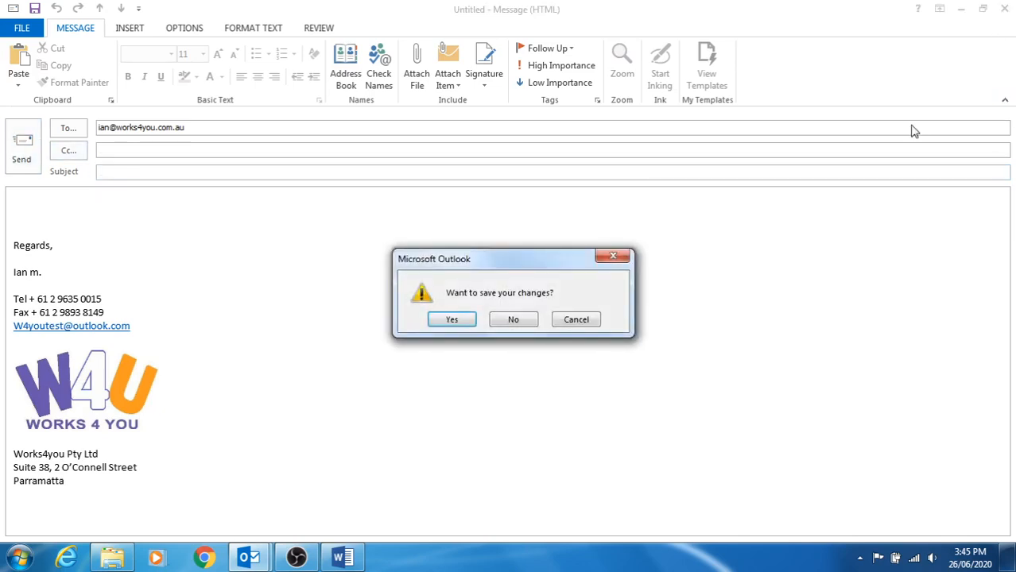
click(514, 320)
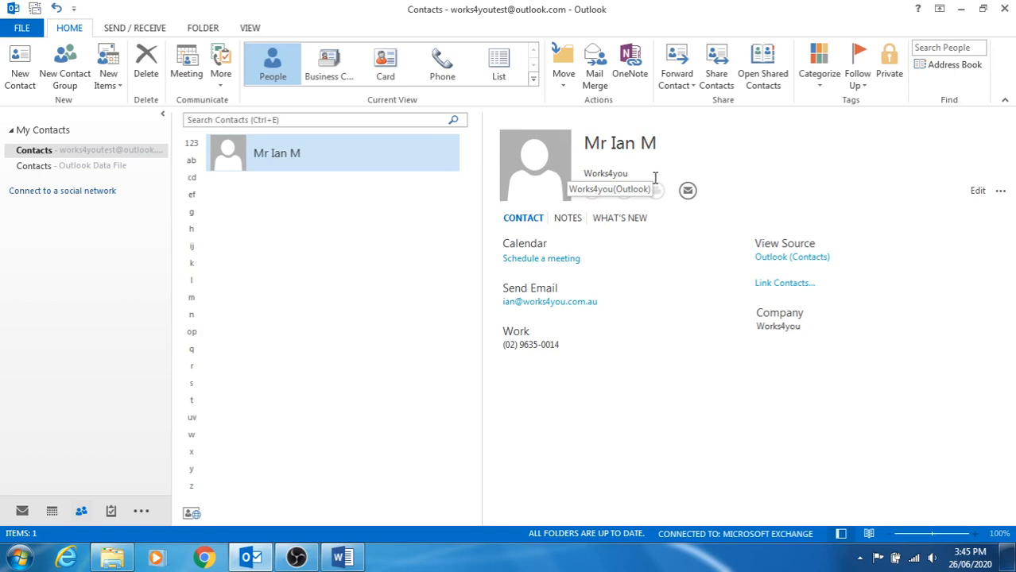
Switch to the Calendar and start a new blank meeting request.
click(47, 512)
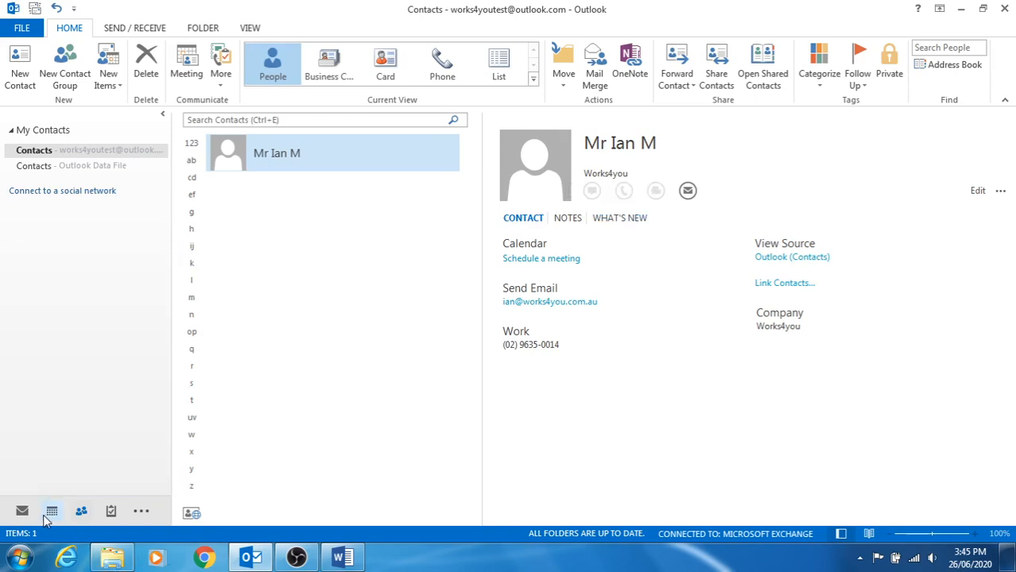
mouse_move(45, 520)
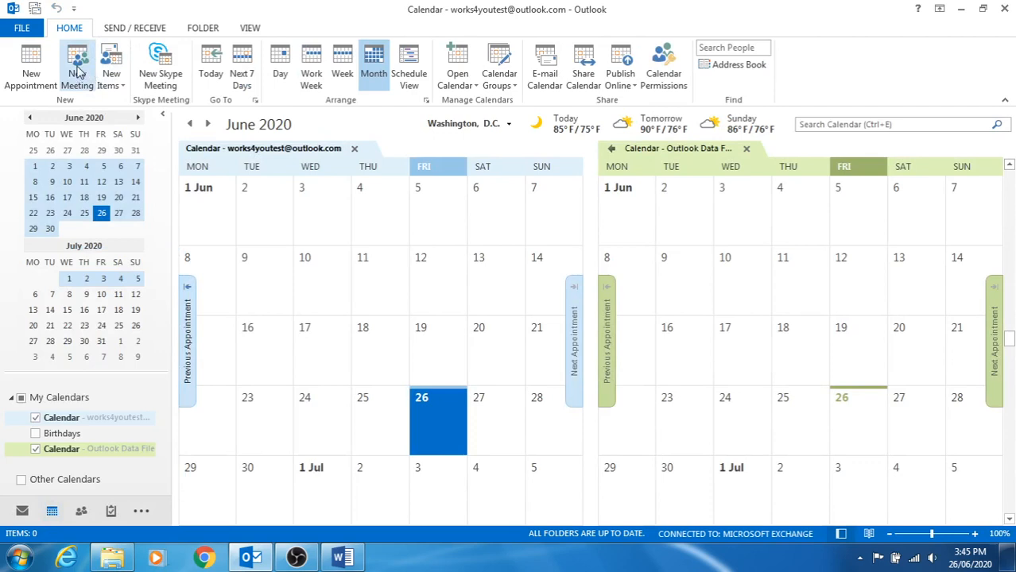
click(78, 72)
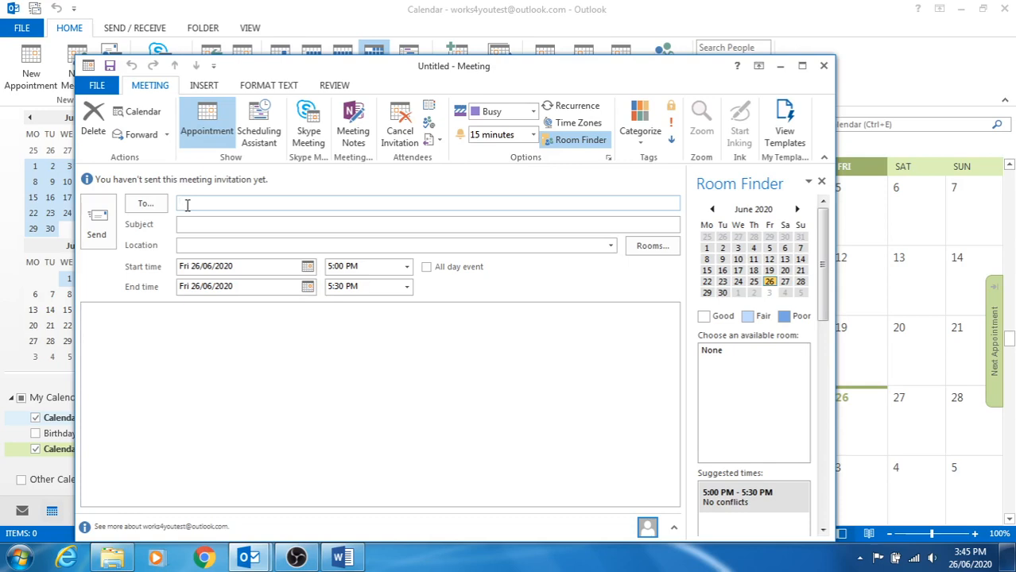
Invite the Works4you contact, set location Parramatta and subject 'meeting test exercise'.
text(w)
click(216, 222)
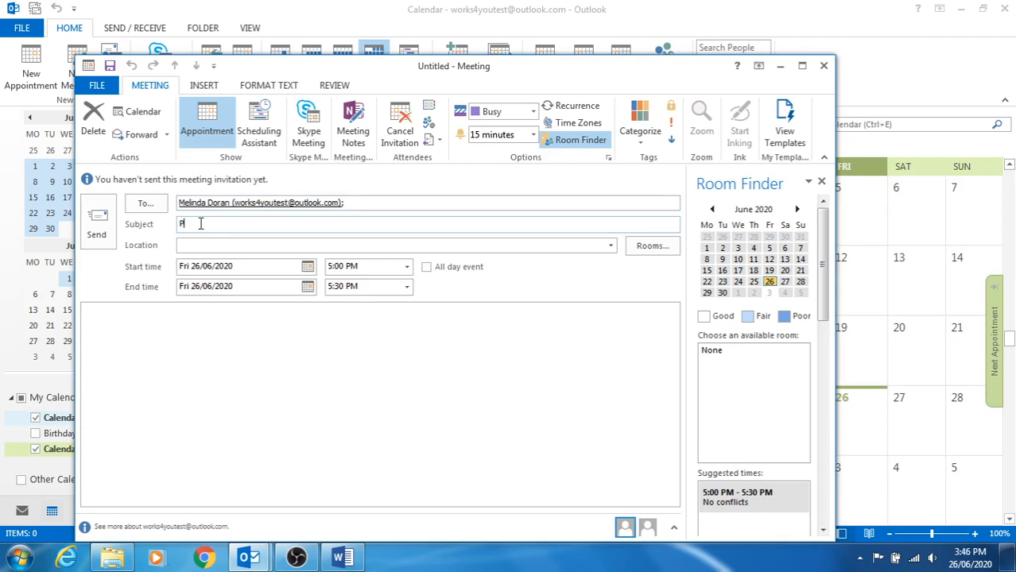
click(192, 224)
text(Parramatta)
drag(232, 225, 136, 225)
key(ctrl+c)
key(BackSpace)
click(189, 247)
key(ctrl+v)
click(198, 227)
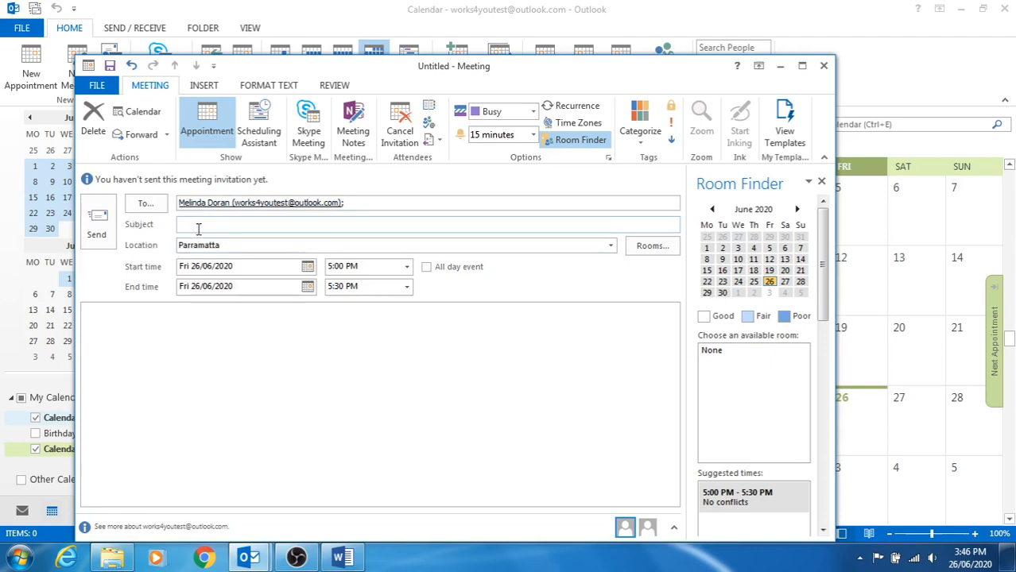
text(meeting test exercise)
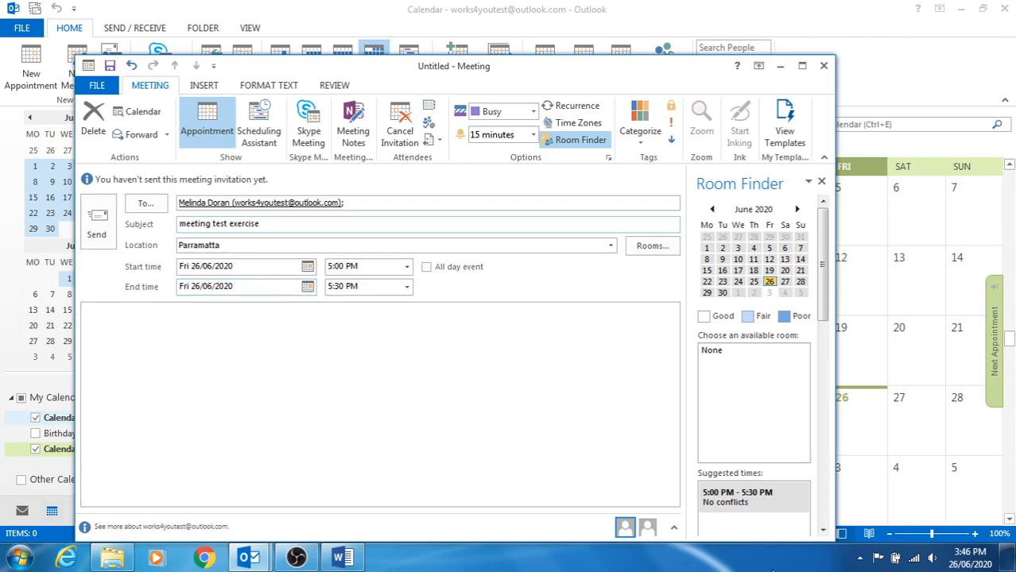
Set the meeting start time to 4:00 PM and send the invitation.
click(406, 266)
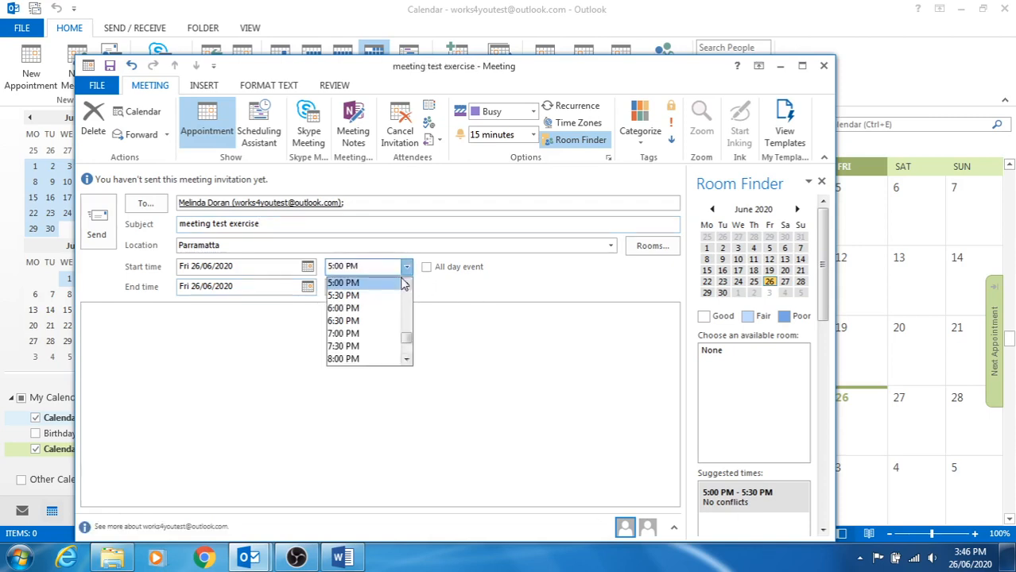
click(406, 284)
click(407, 286)
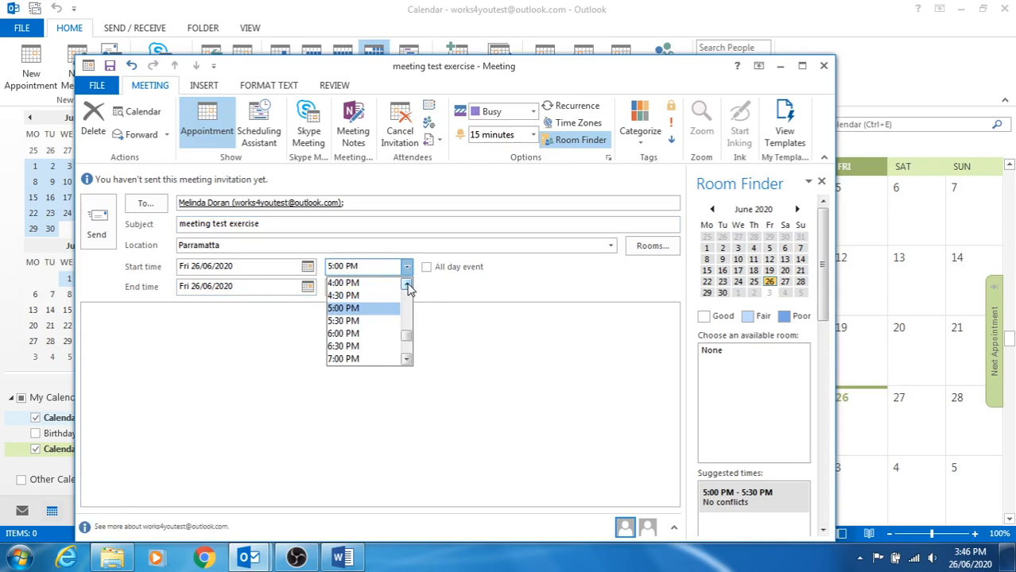
click(407, 286)
click(364, 284)
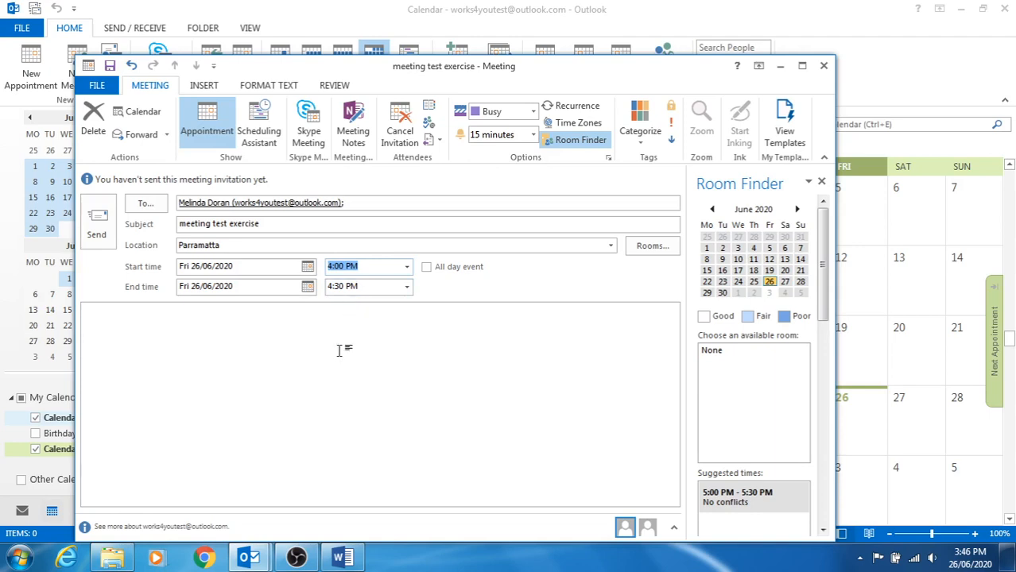
click(96, 223)
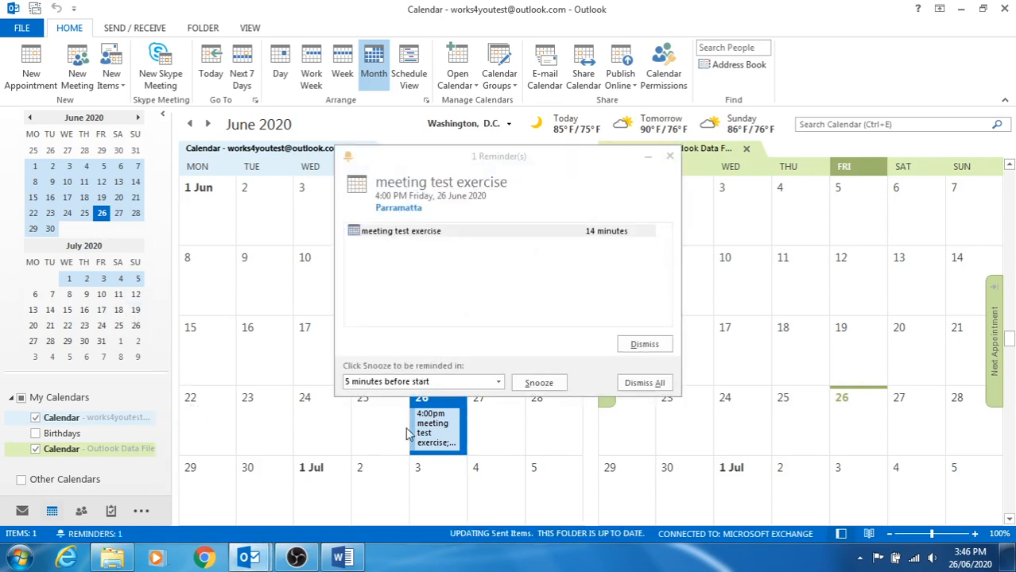
Show 26 June in Day view and dismiss the 'meeting test exercise' reminder.
mouse_move(448, 424)
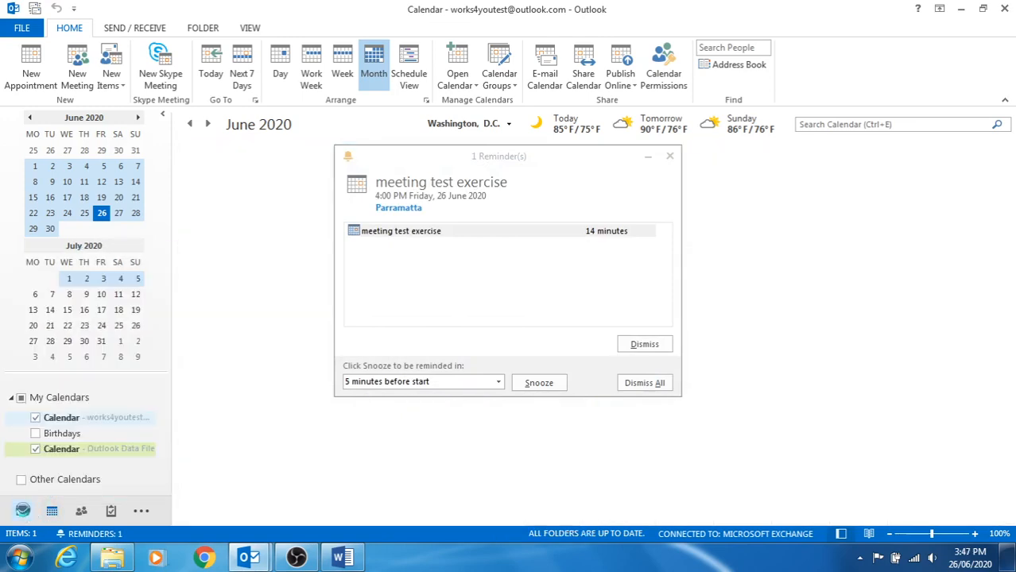
click(22, 511)
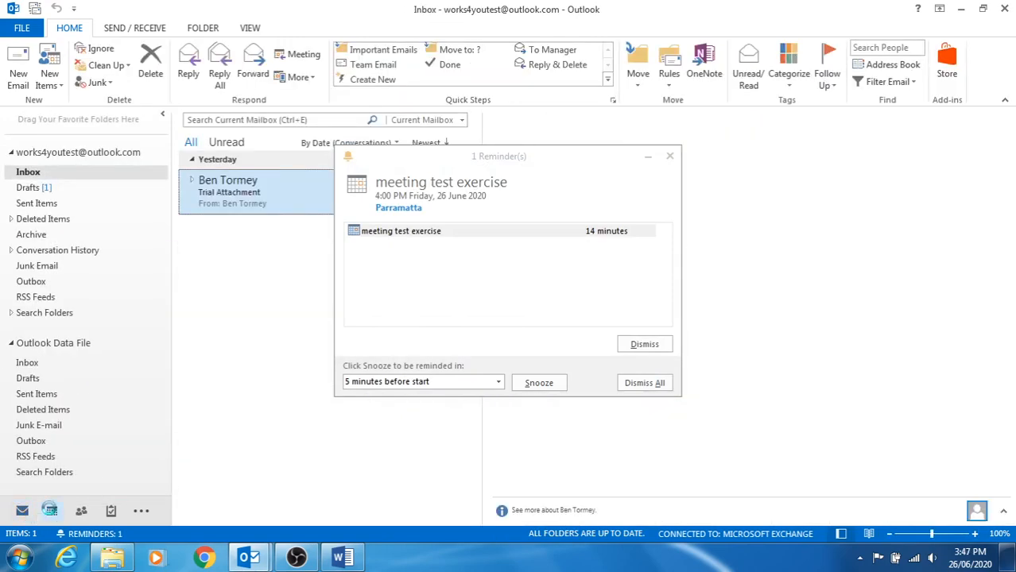
click(52, 511)
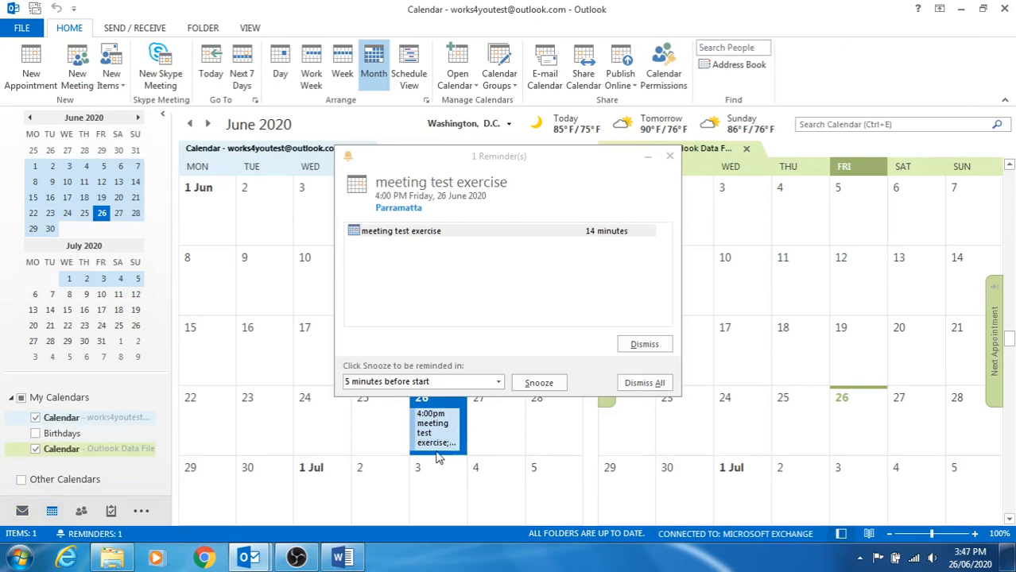
click(280, 64)
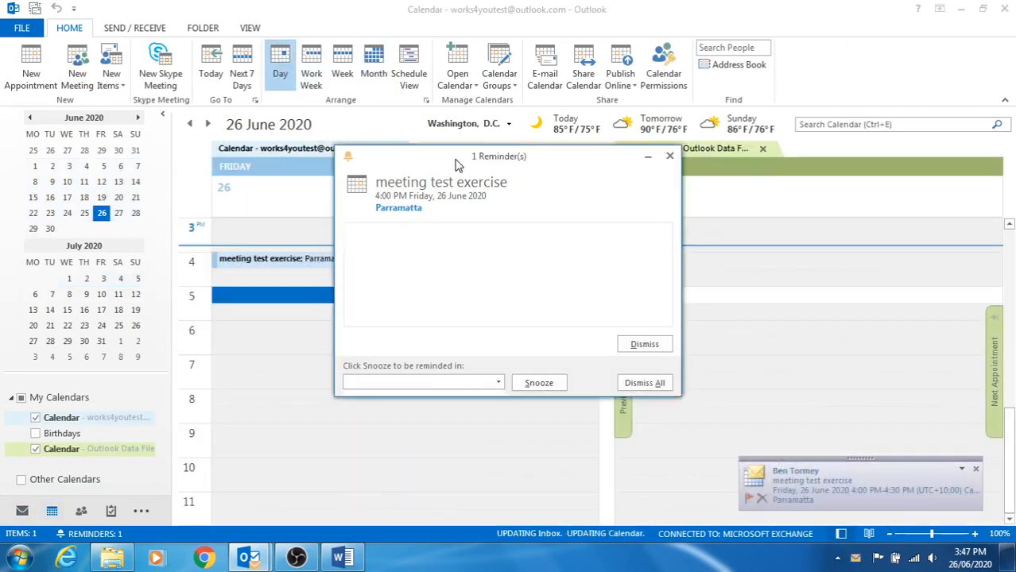
drag(454, 159, 603, 144)
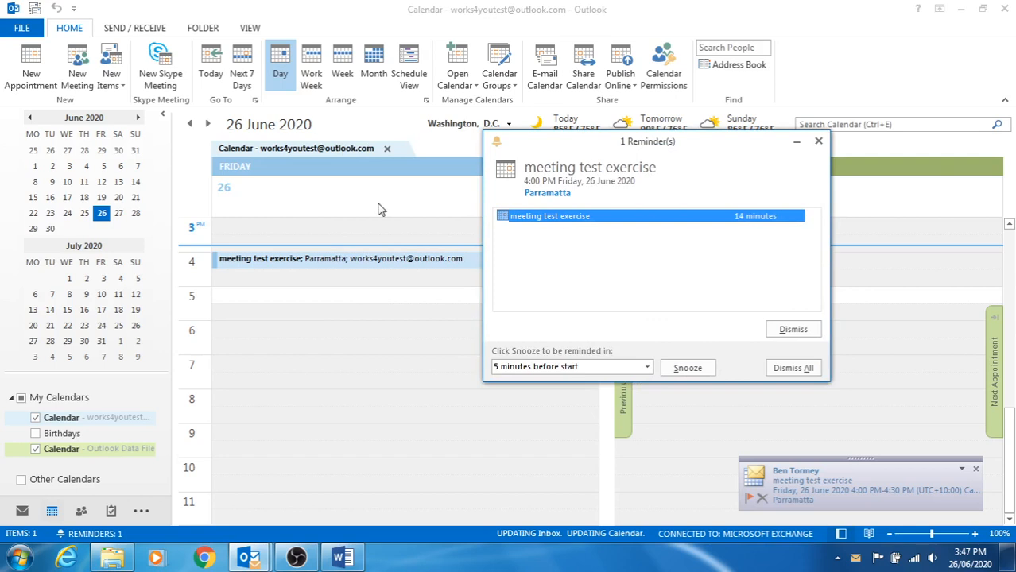
click(198, 265)
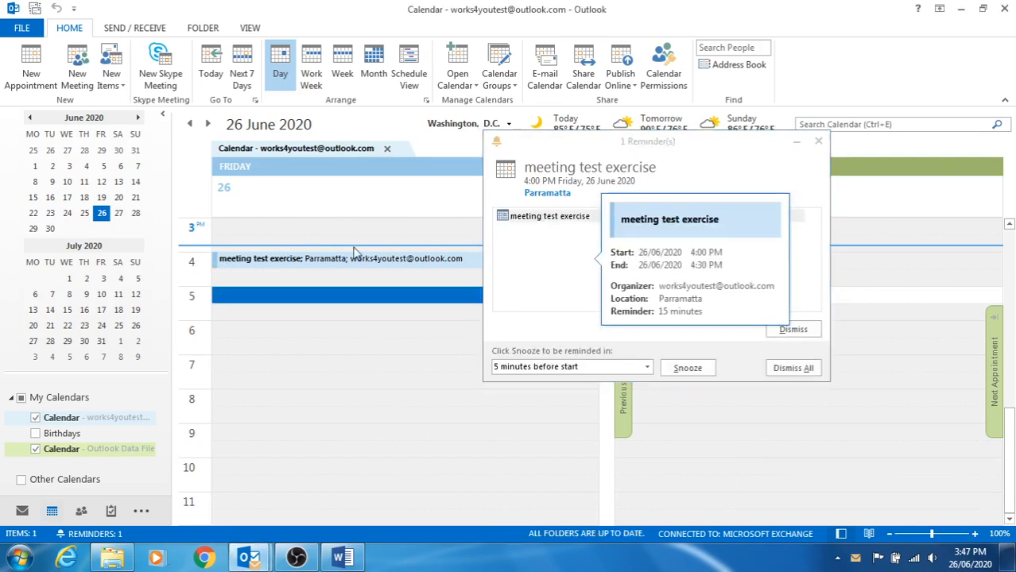
drag(591, 145, 602, 126)
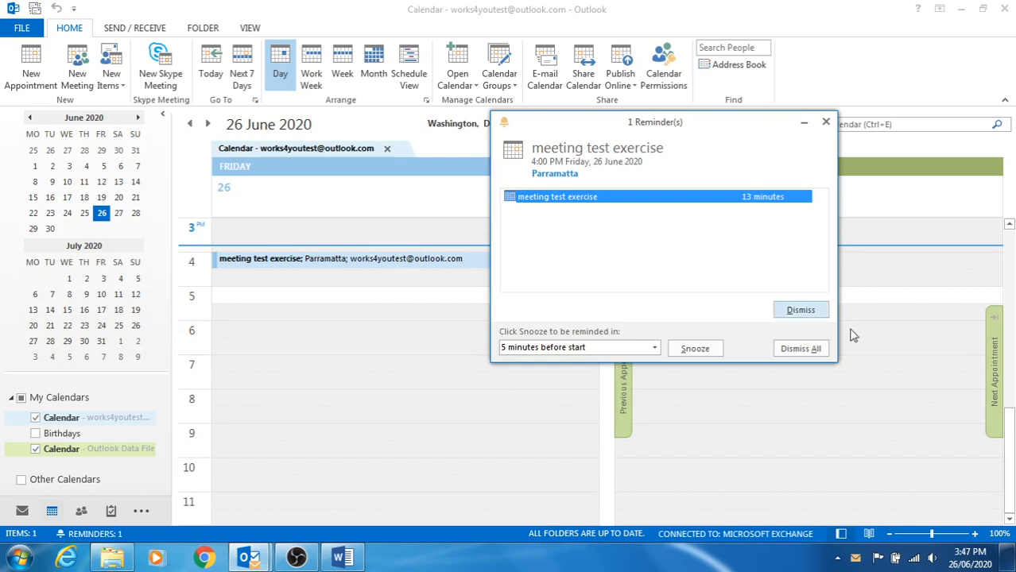
click(811, 316)
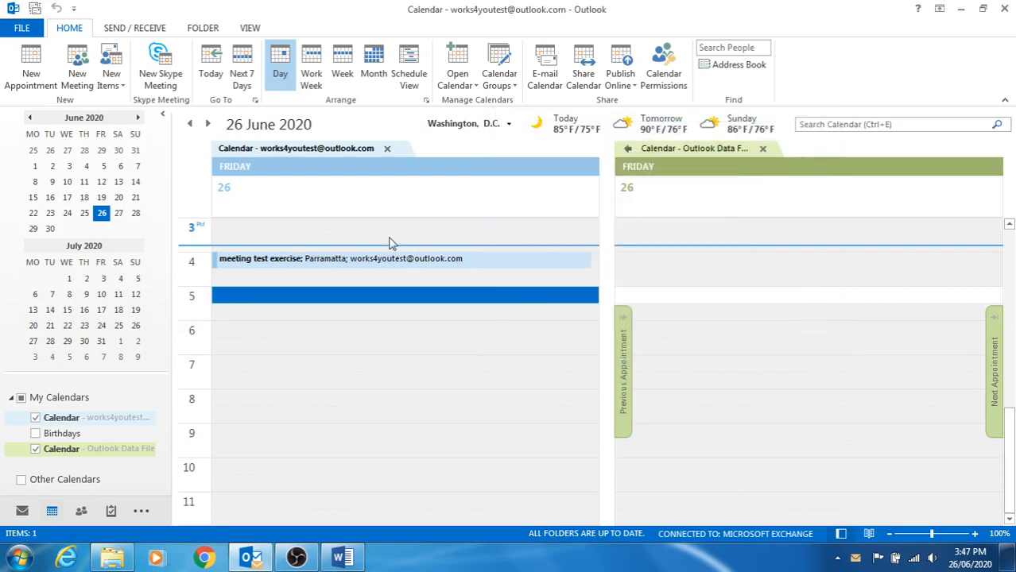
Open the 'meeting test exercise' invitation in the Inbox and send a reply.
click(22, 512)
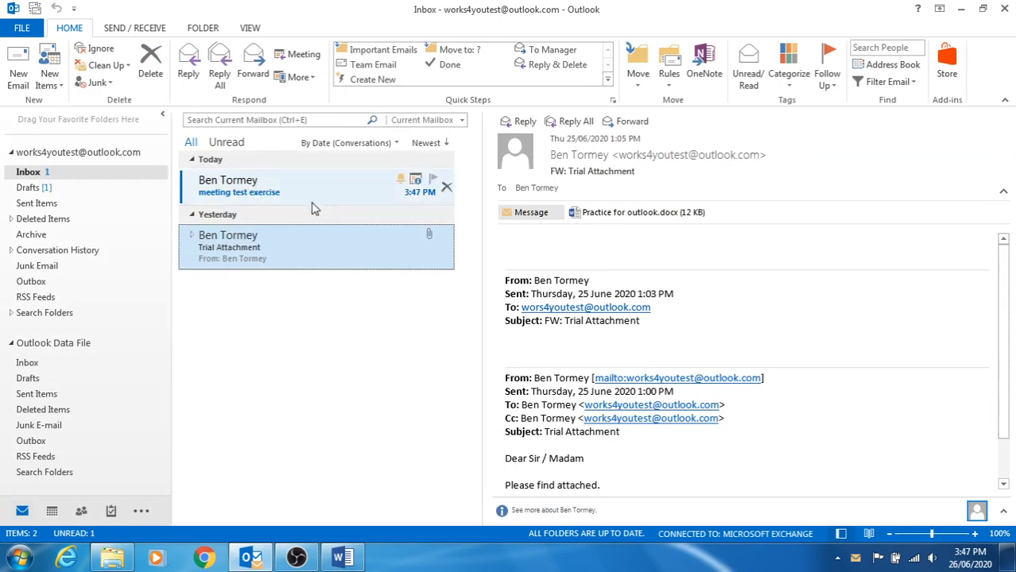
click(282, 193)
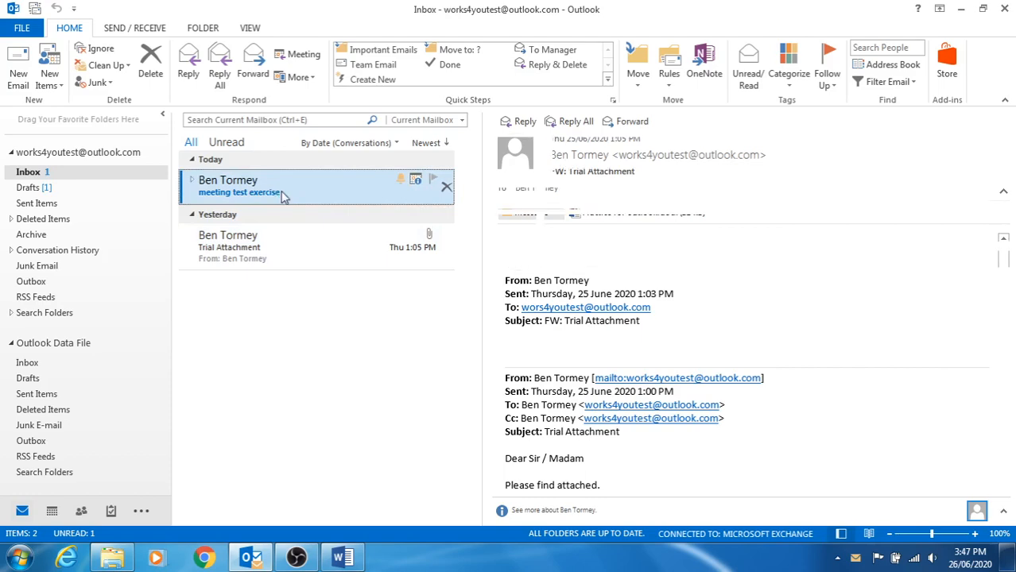
double_click(282, 194)
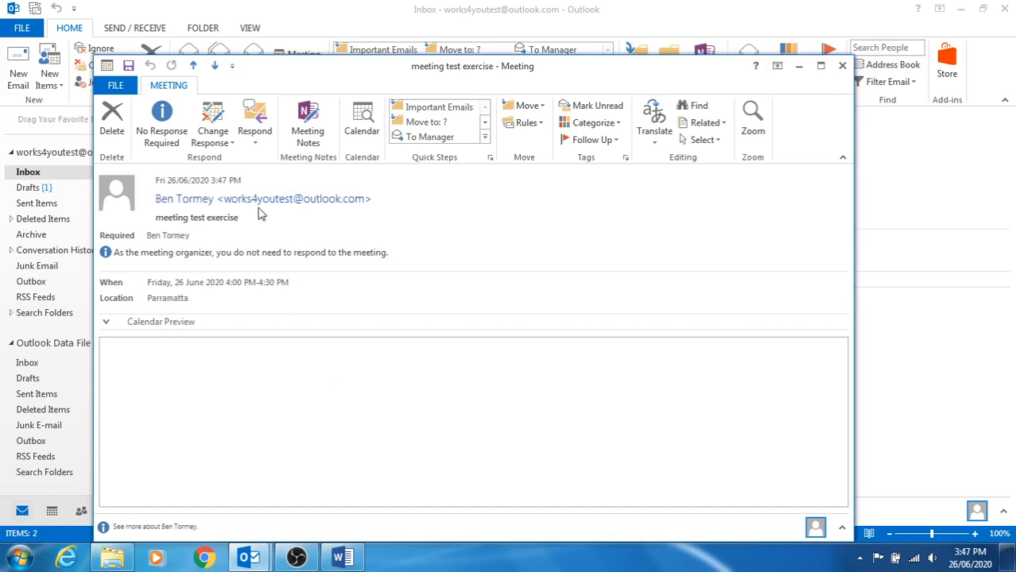
click(250, 120)
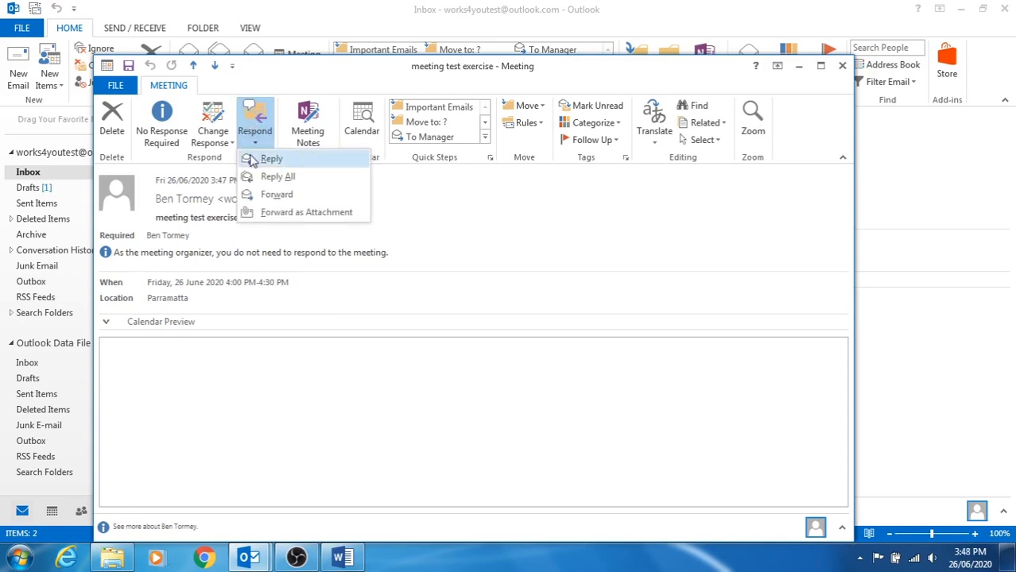
click(252, 159)
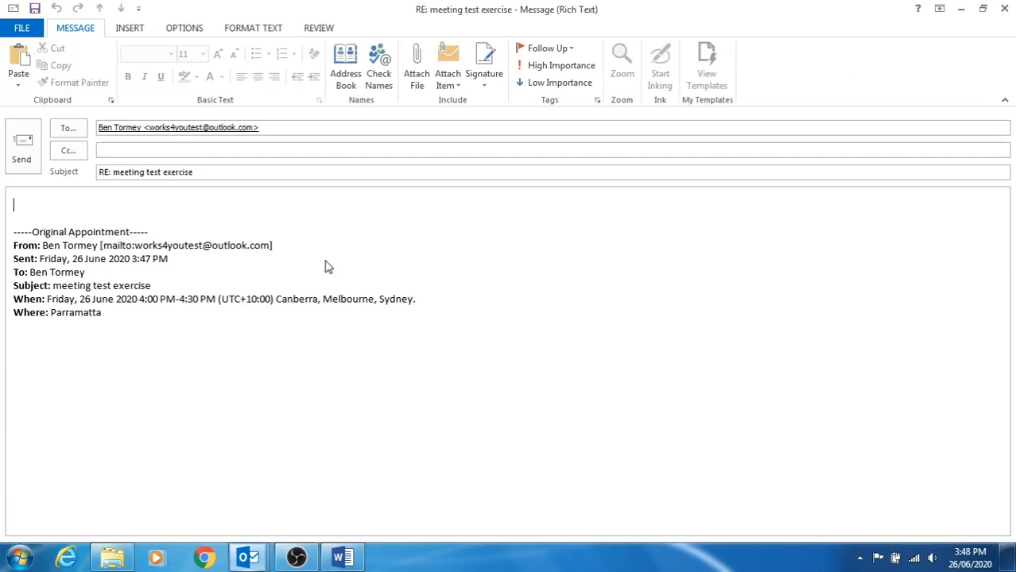
click(21, 143)
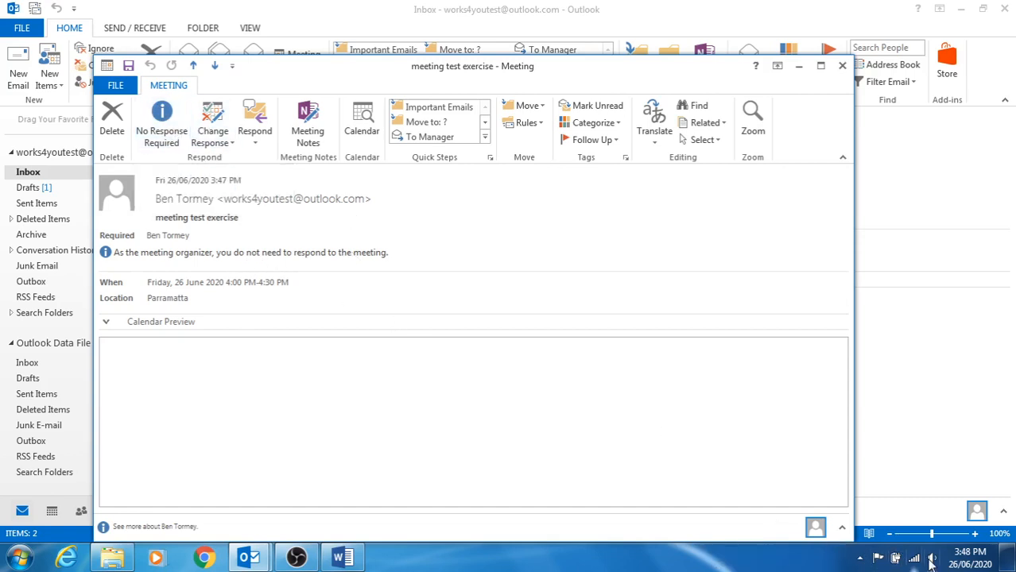
Bring the Outlook calendar window back and switch to the Inbox.
click(299, 558)
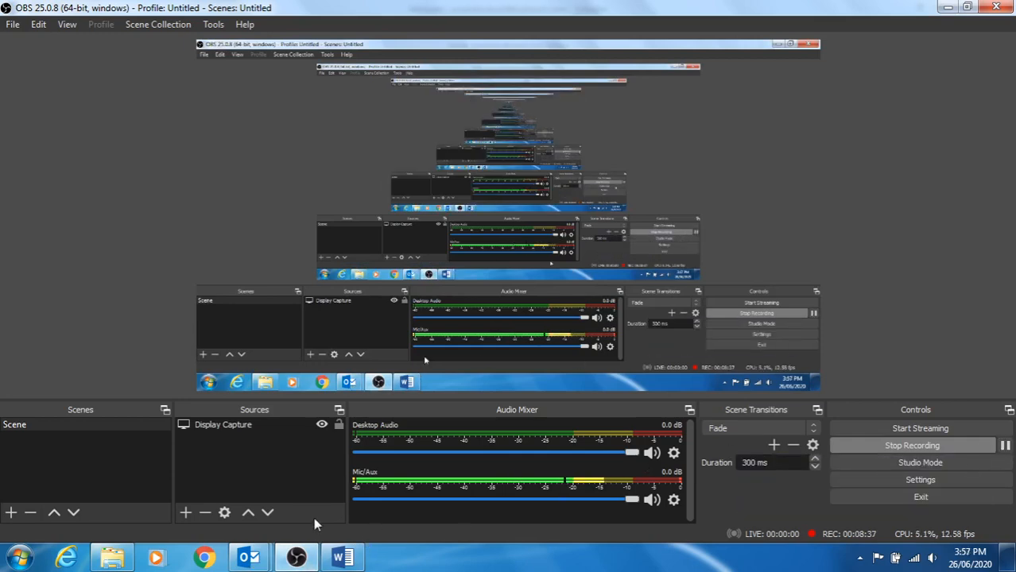
mouse_move(265, 557)
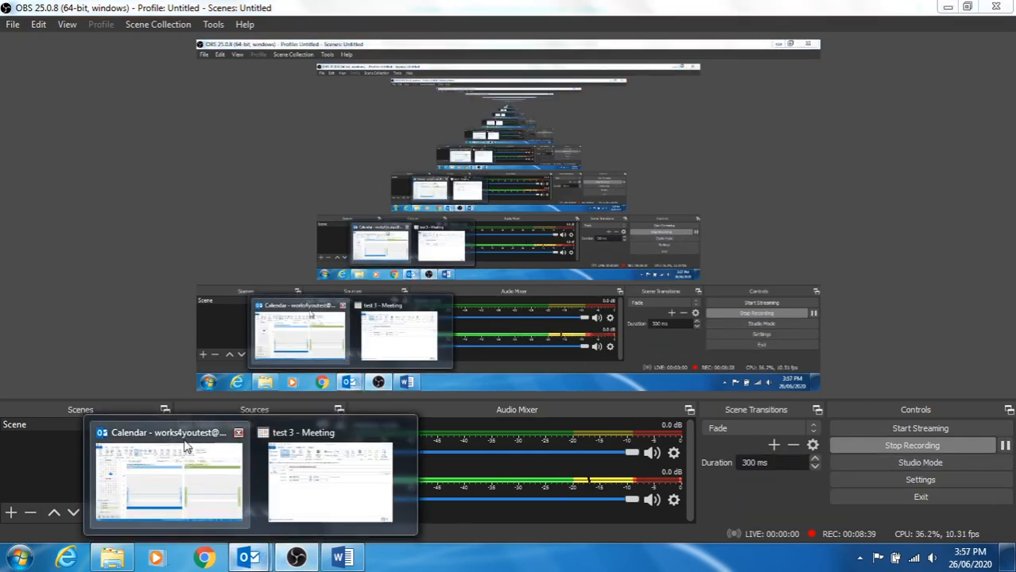
click(213, 480)
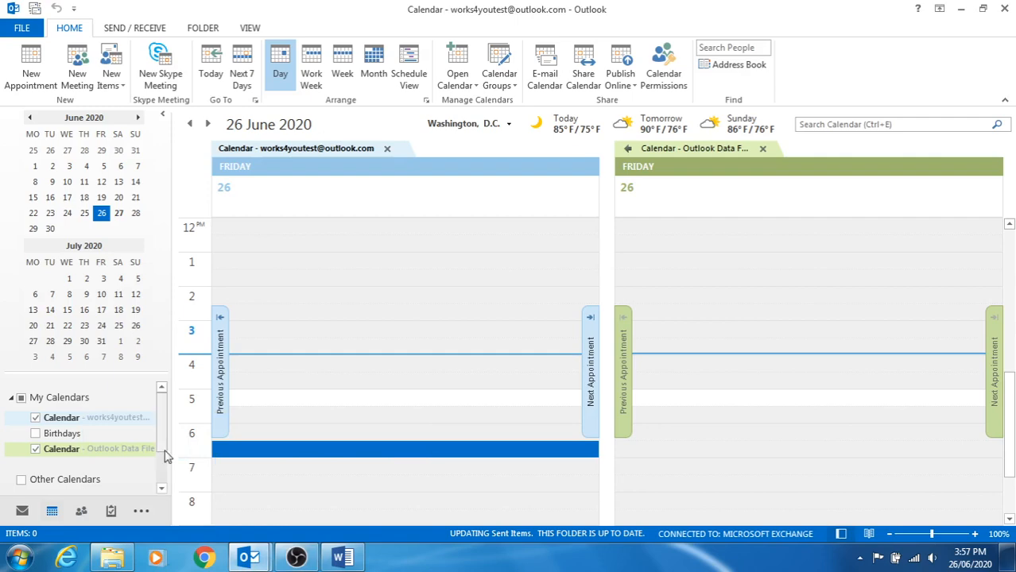
click(24, 510)
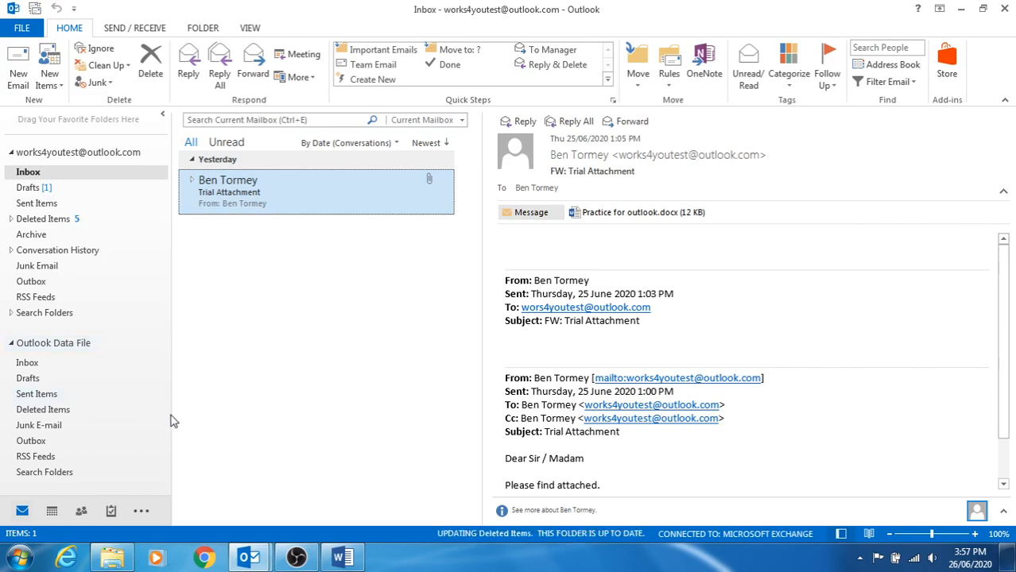
click(53, 512)
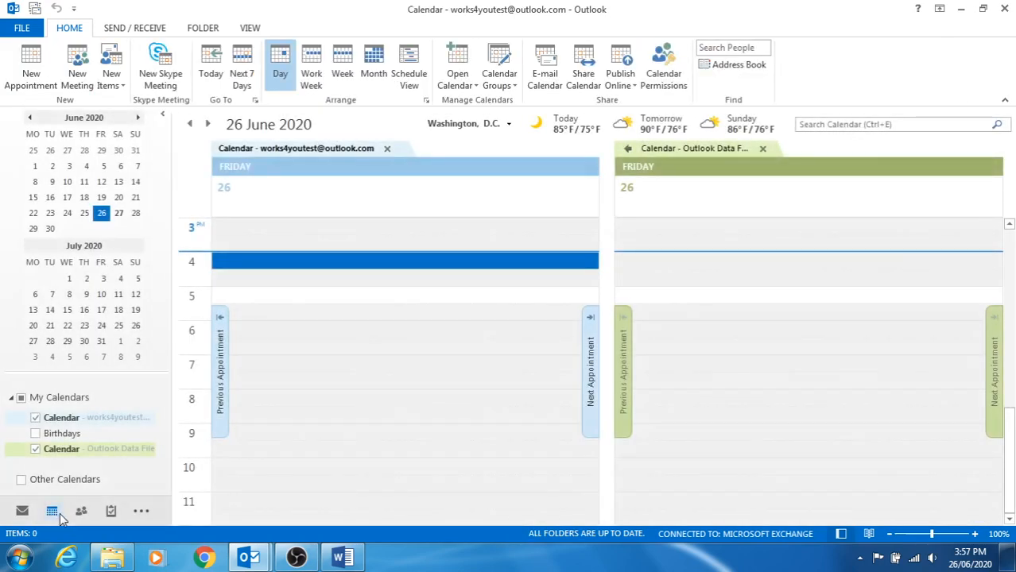
mouse_move(64, 518)
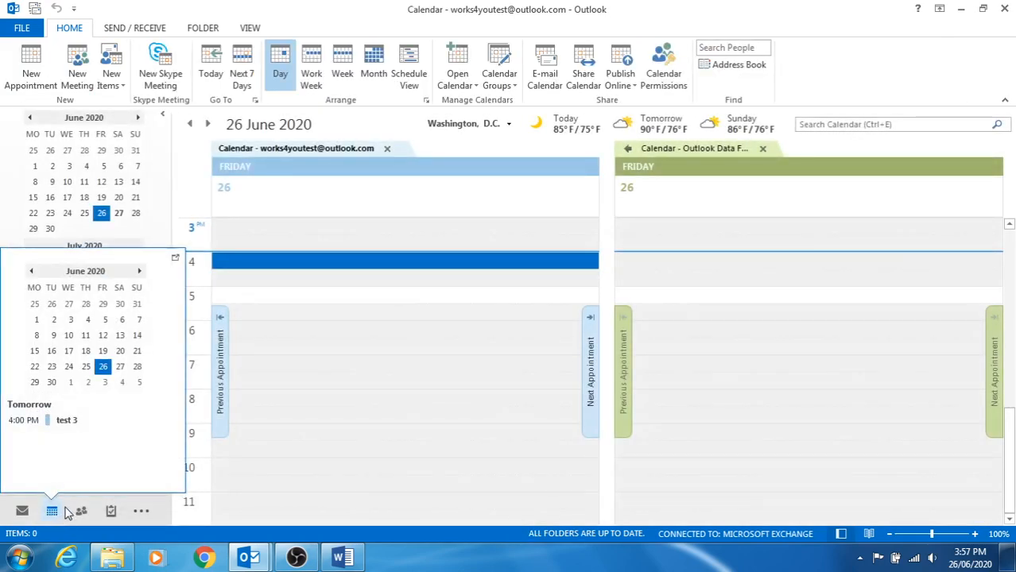
click(77, 62)
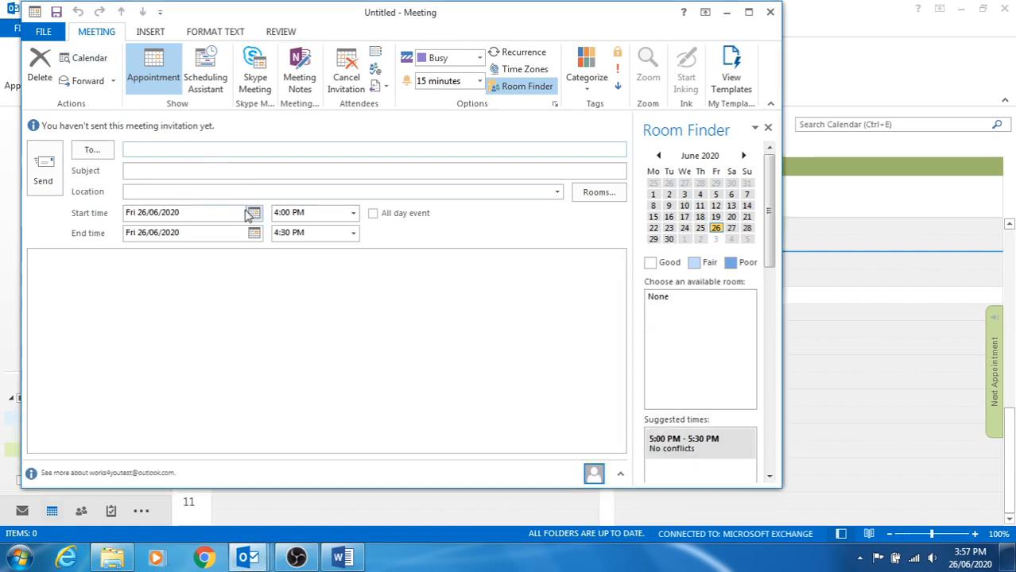
Set the new meeting to start at 7:00 PM on 26 June.
click(252, 215)
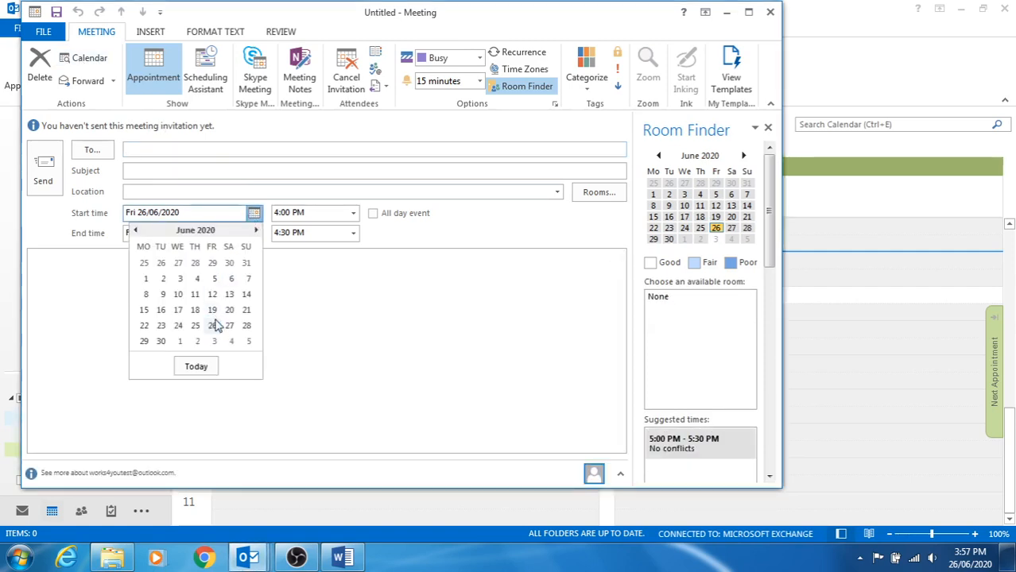
click(213, 326)
click(353, 213)
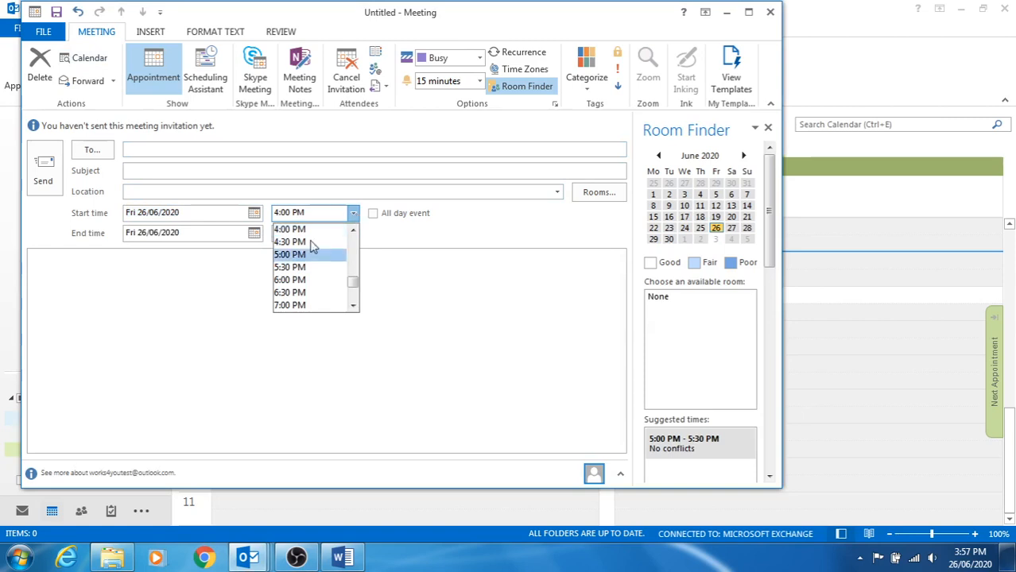
click(294, 306)
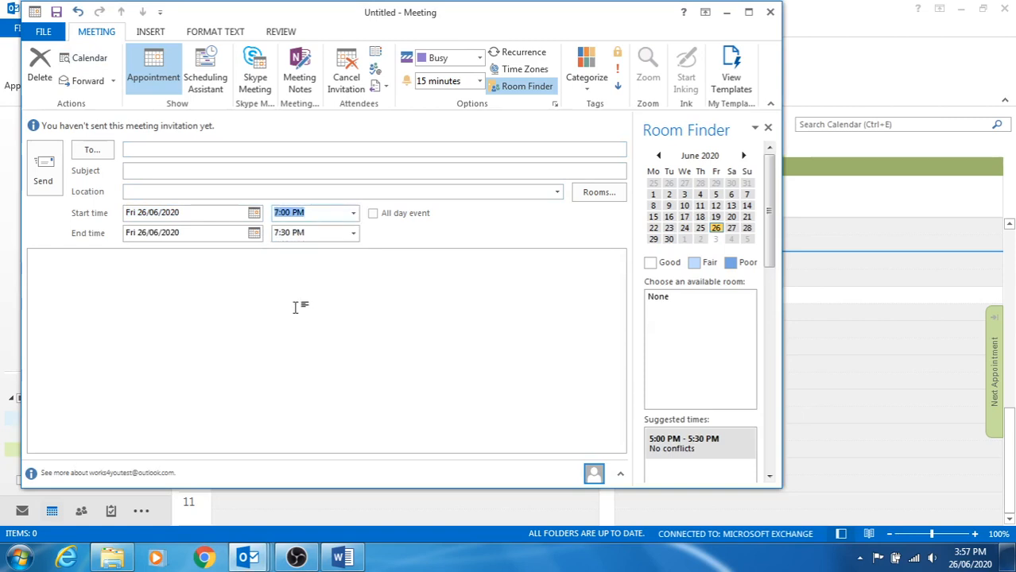
Invite the Works4you contact with subject 'Evening meeting', review response options, and send.
click(189, 150)
text(w)
click(196, 185)
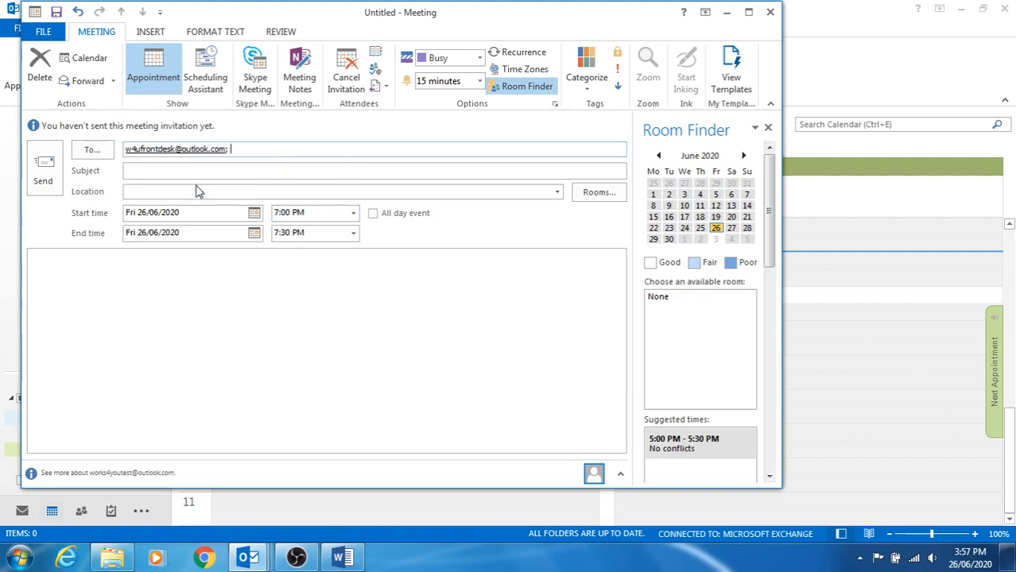
click(170, 172)
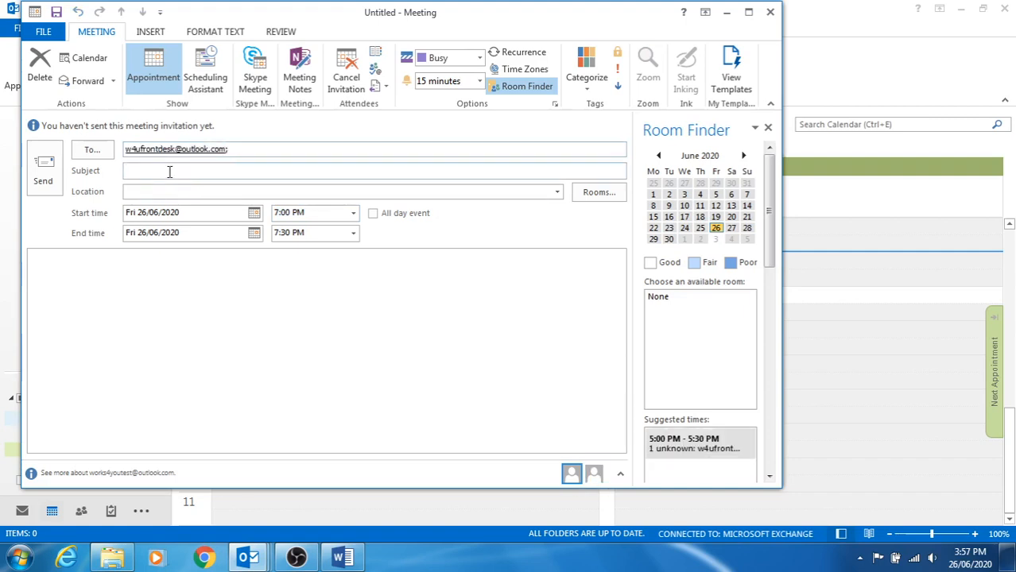
text(Evening meeting)
click(182, 192)
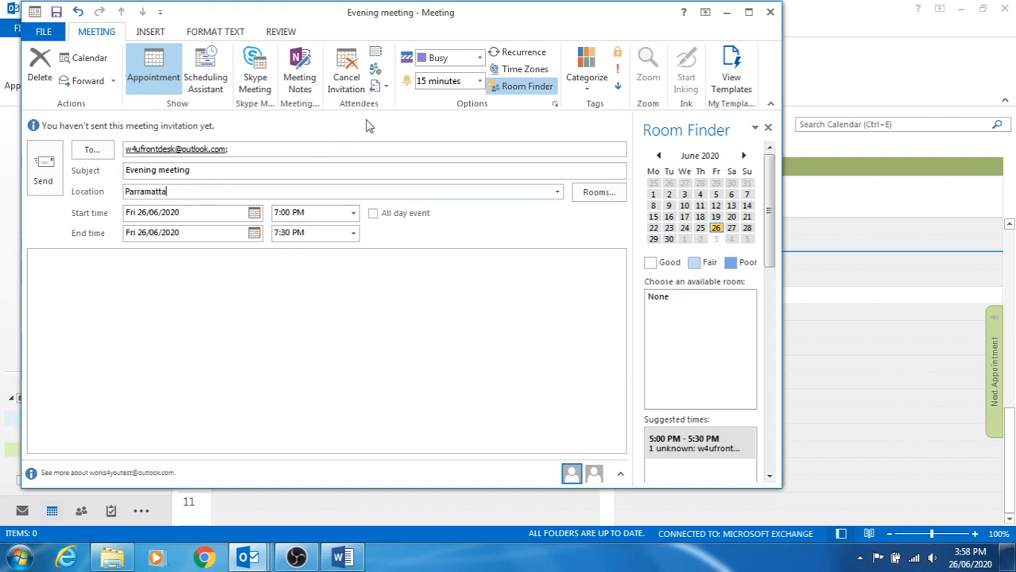
click(383, 86)
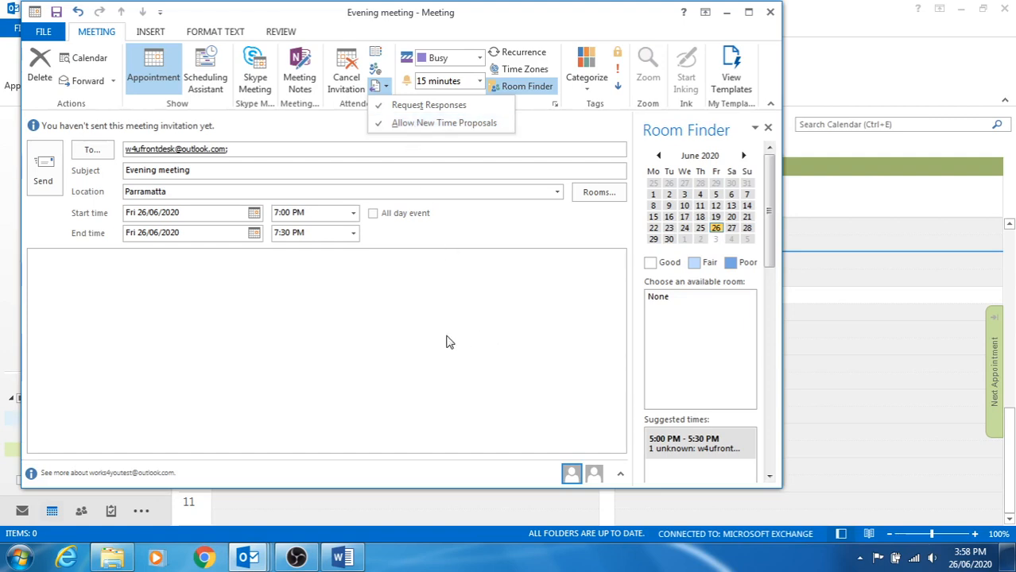
key(Escape)
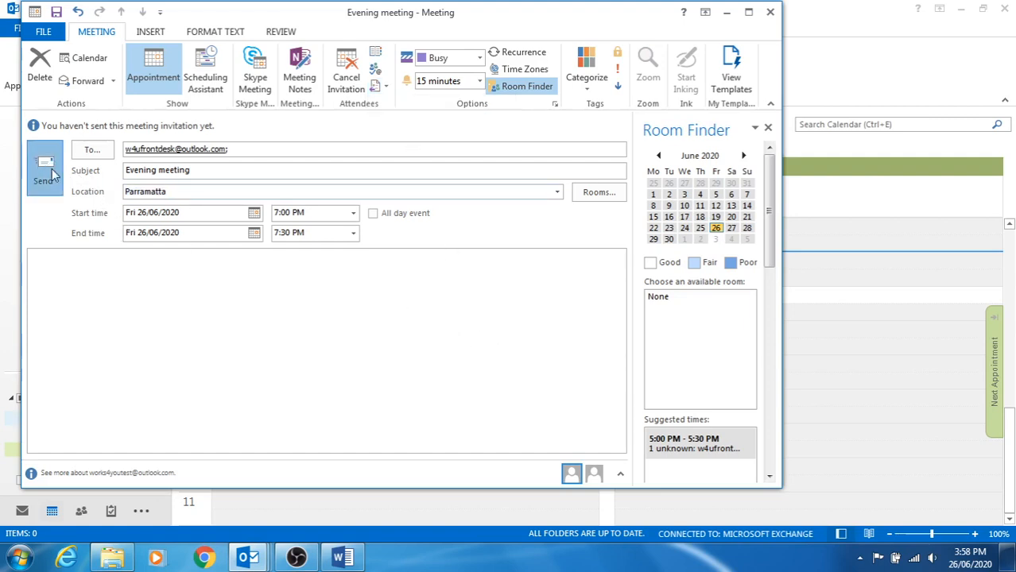
click(50, 172)
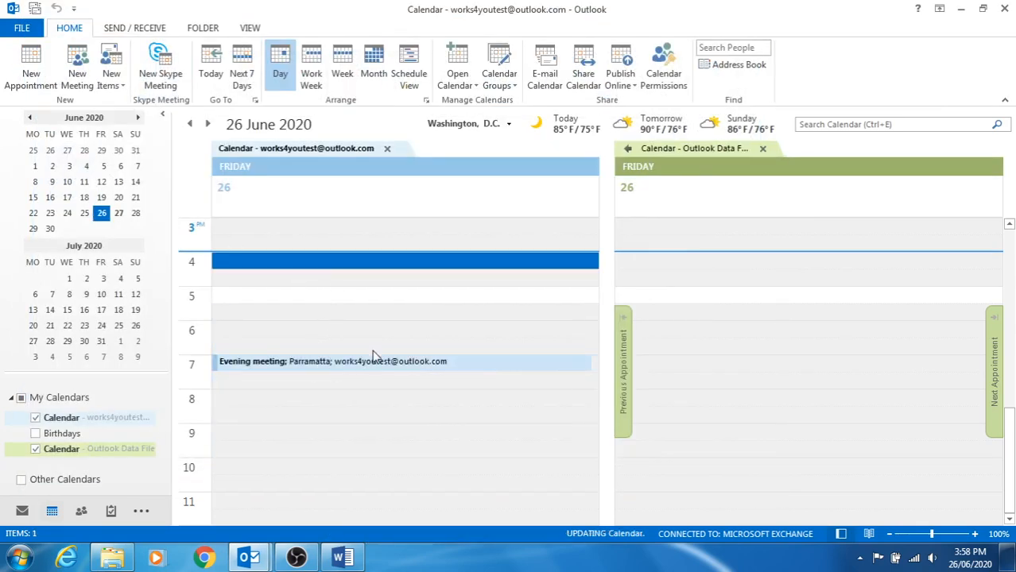
Leave the calendar showing Evening meeting at 7 PM on 26 June and return to the Inbox.
mouse_move(322, 364)
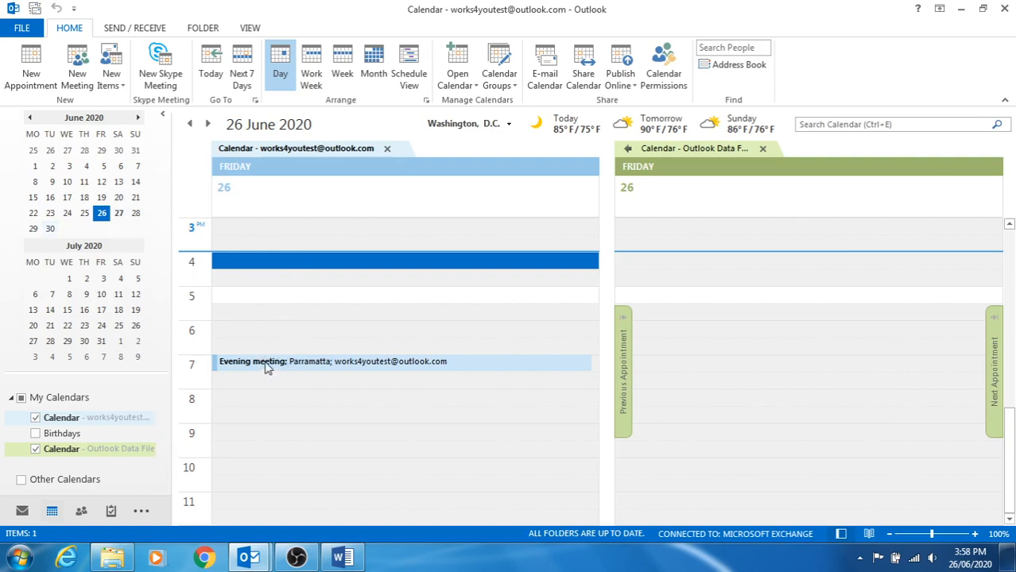
click(22, 513)
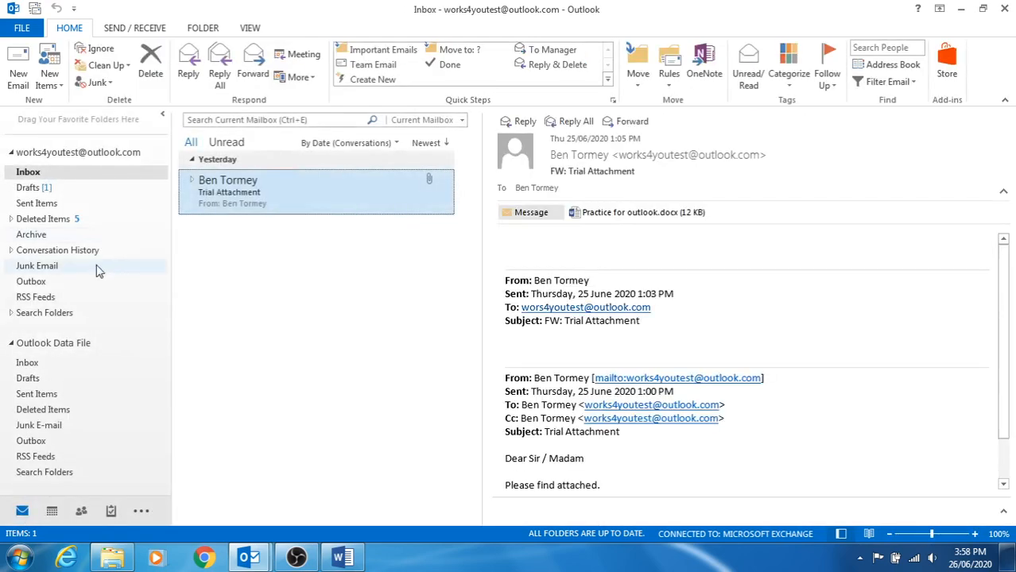
Open the sent Evening meeting invitation from Sent Items, then close it.
click(38, 205)
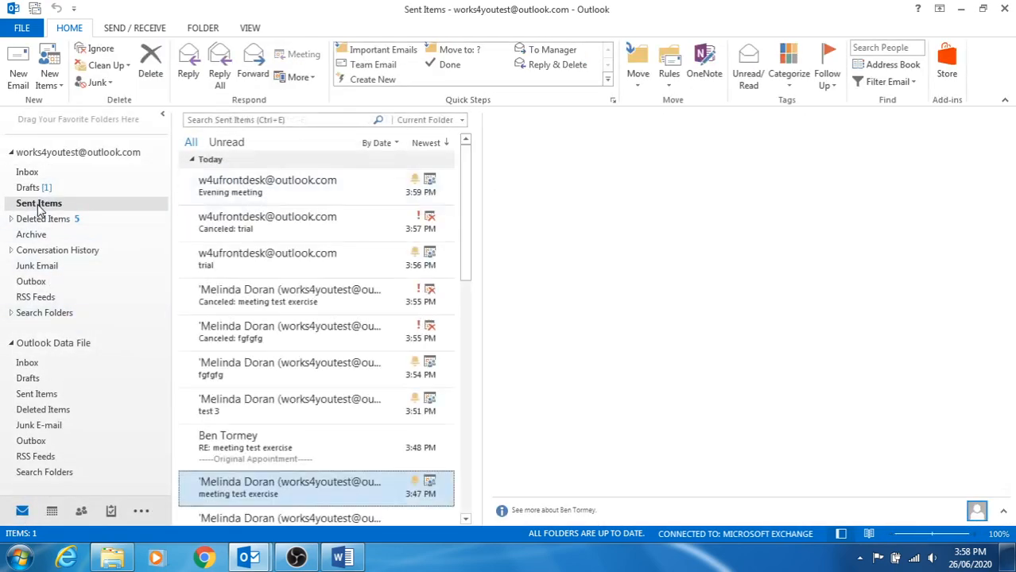
double_click(236, 197)
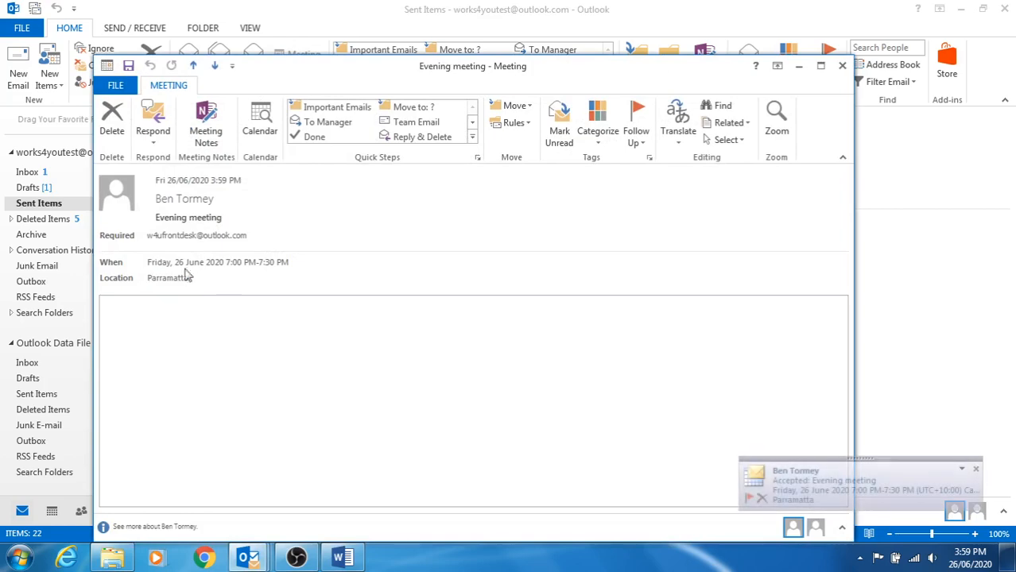
click(842, 66)
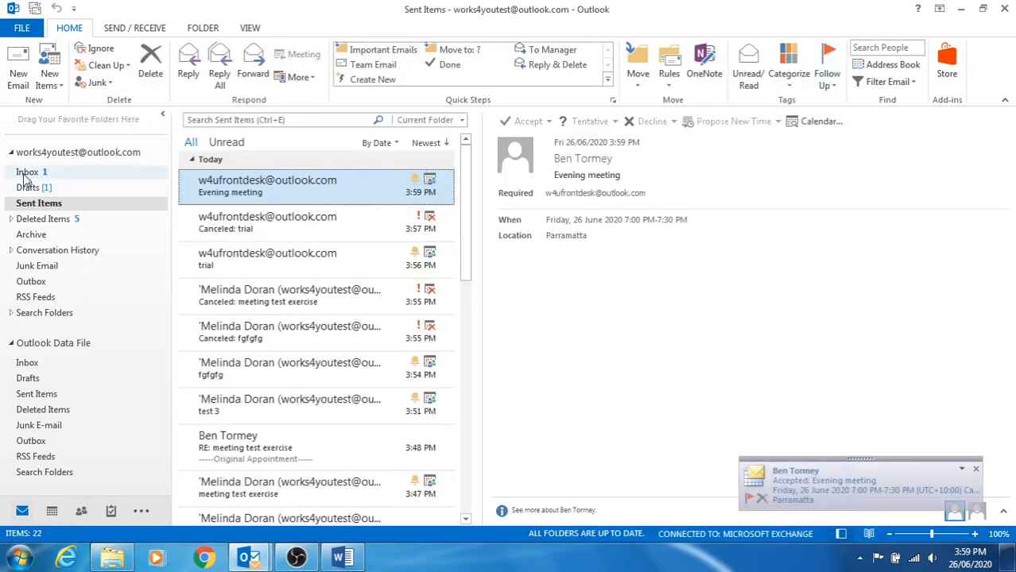
Read the attendee's acceptance of Evening meeting in the Inbox, then switch to the Calendar.
click(56, 174)
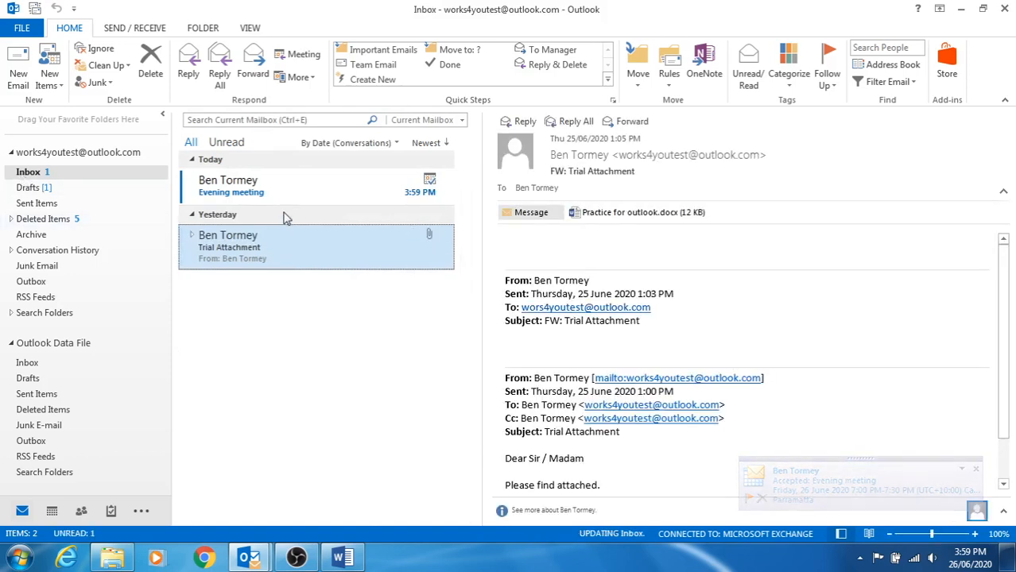
double_click(224, 195)
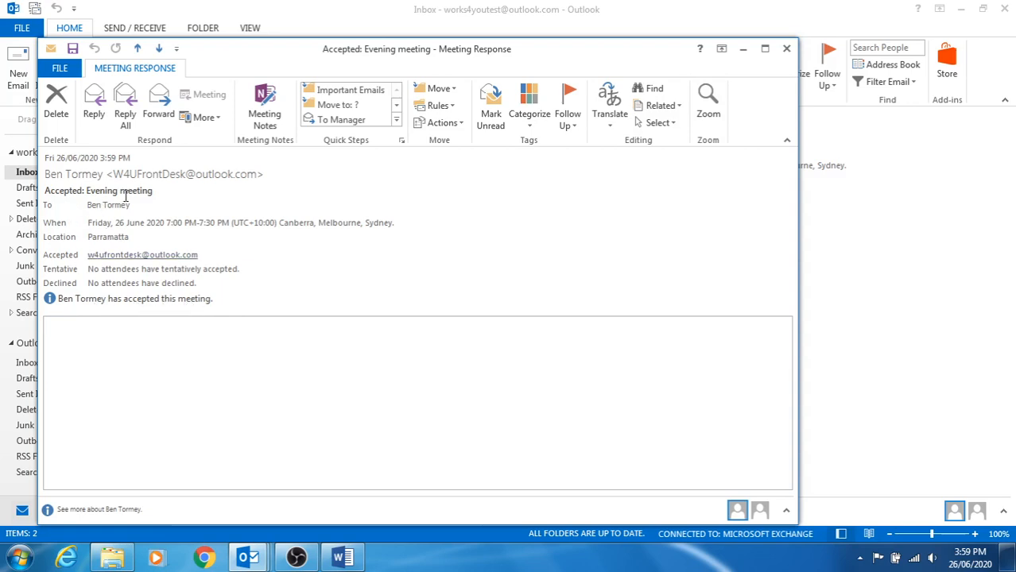
click(786, 49)
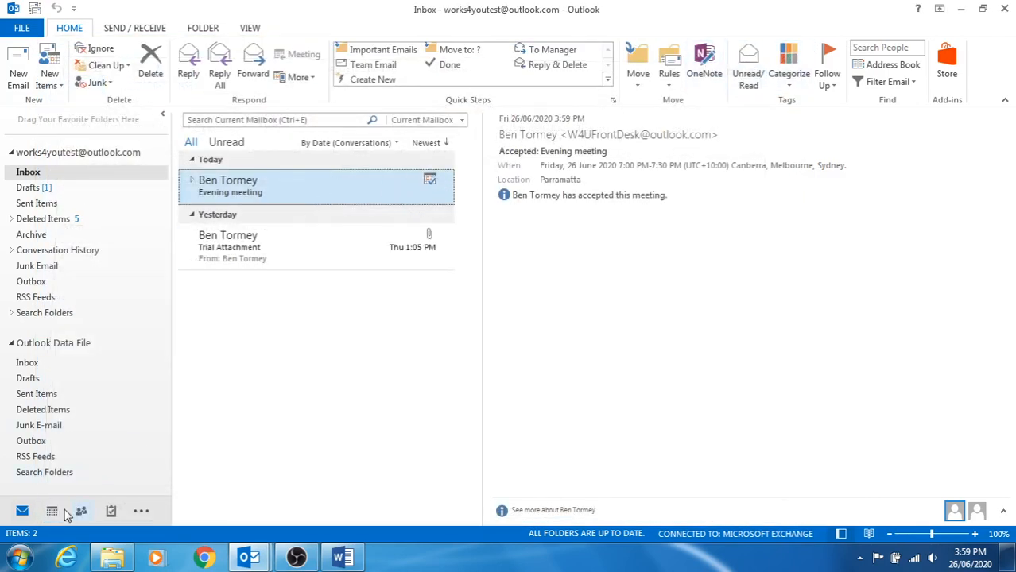
click(52, 515)
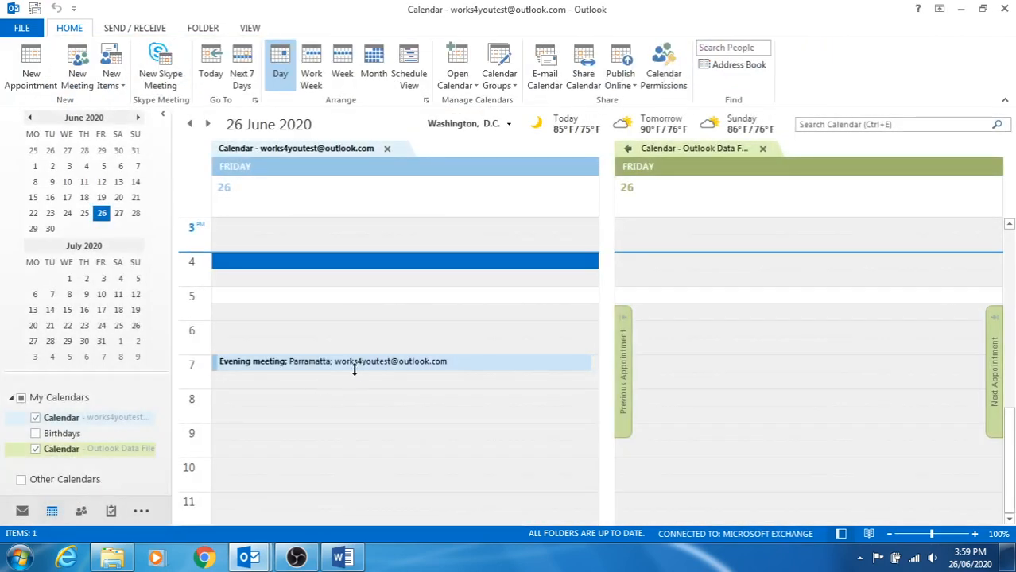
Send an unchanged update of Evening meeting to the attendee anyway, then return to Mail.
click(344, 366)
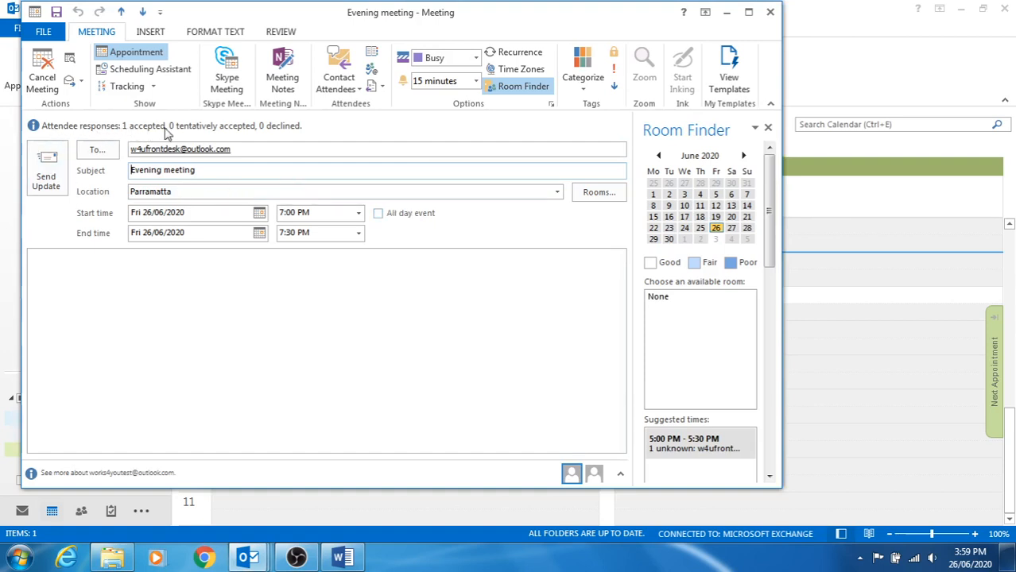
click(54, 168)
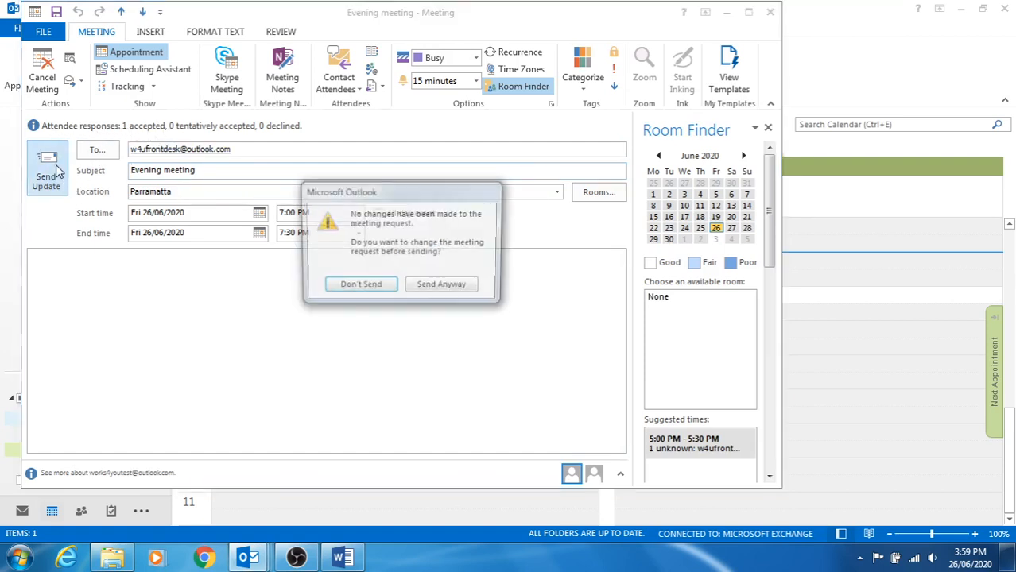
click(421, 290)
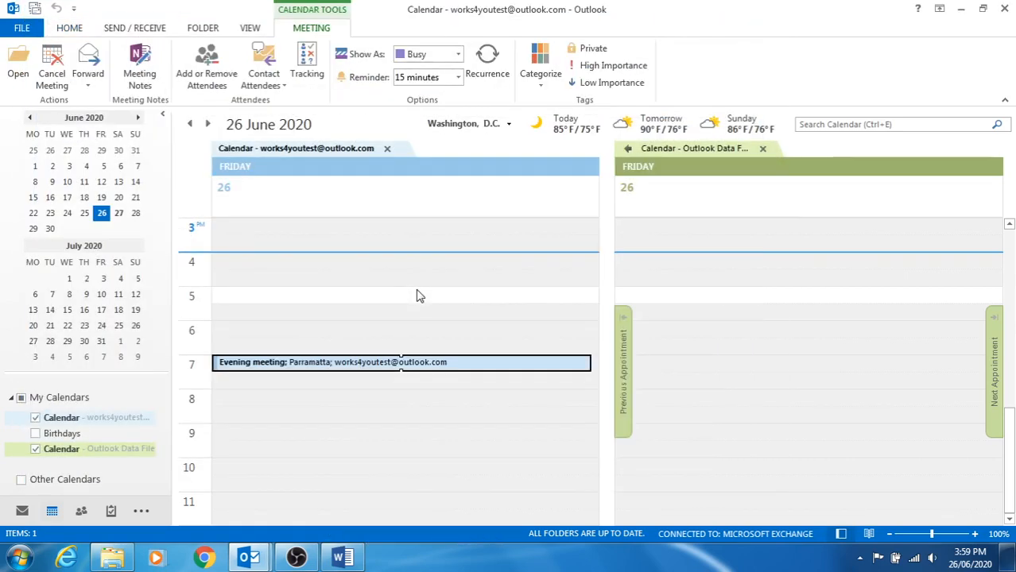
click(23, 513)
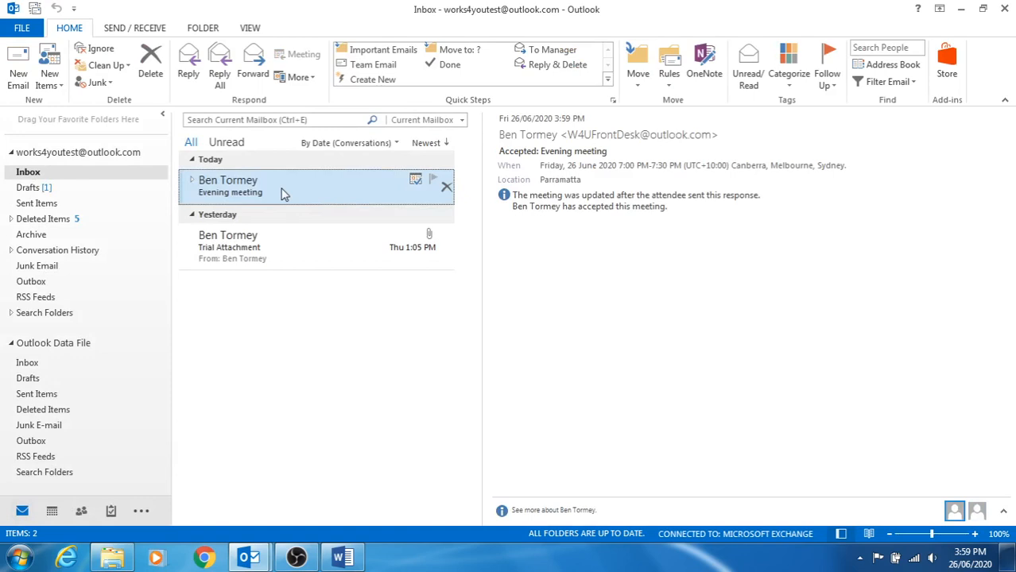
Cancel Evening meeting from the Calendar, send the cancellation to the attendee, and return to Mail.
click(53, 511)
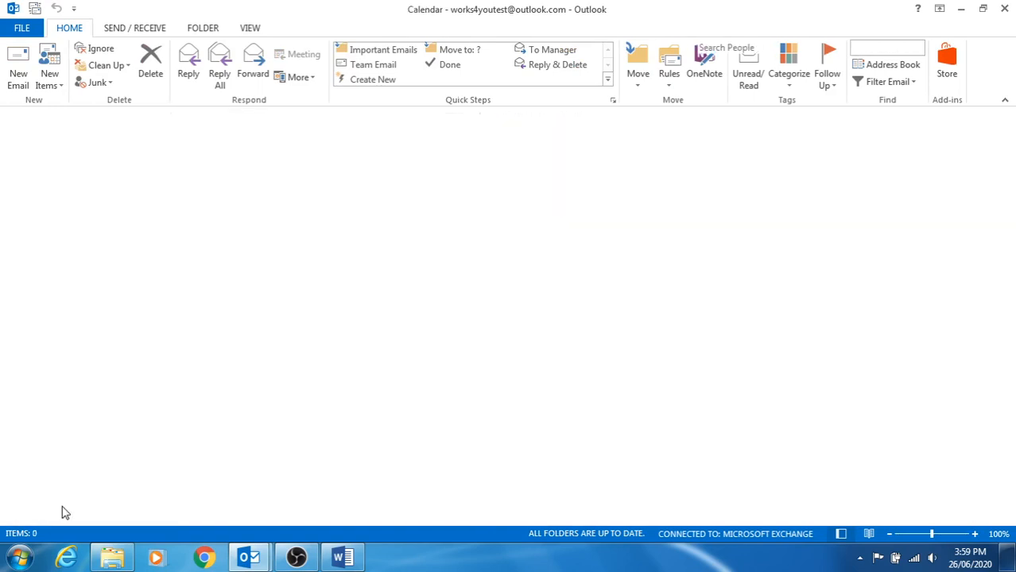
double_click(318, 365)
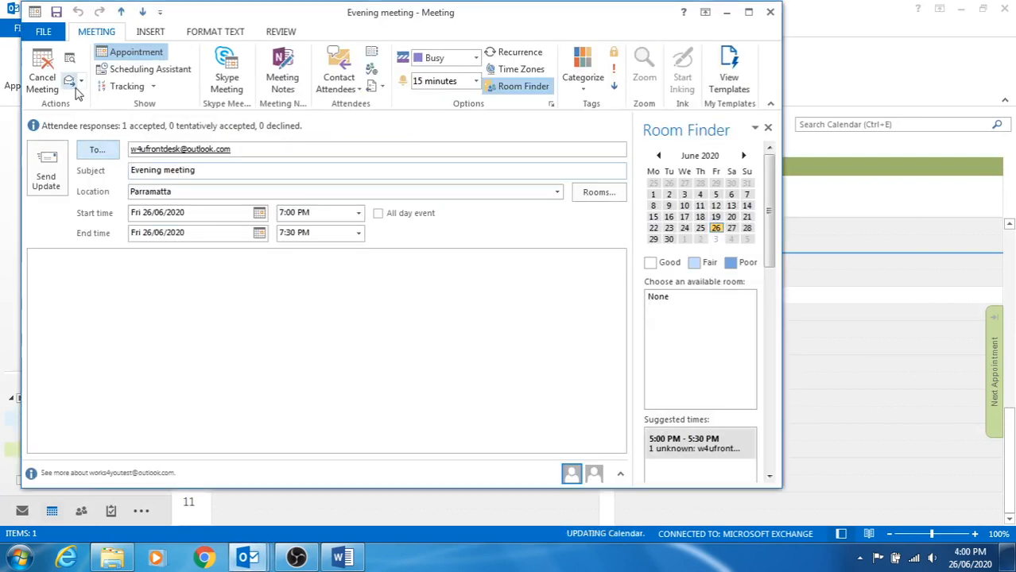
click(45, 71)
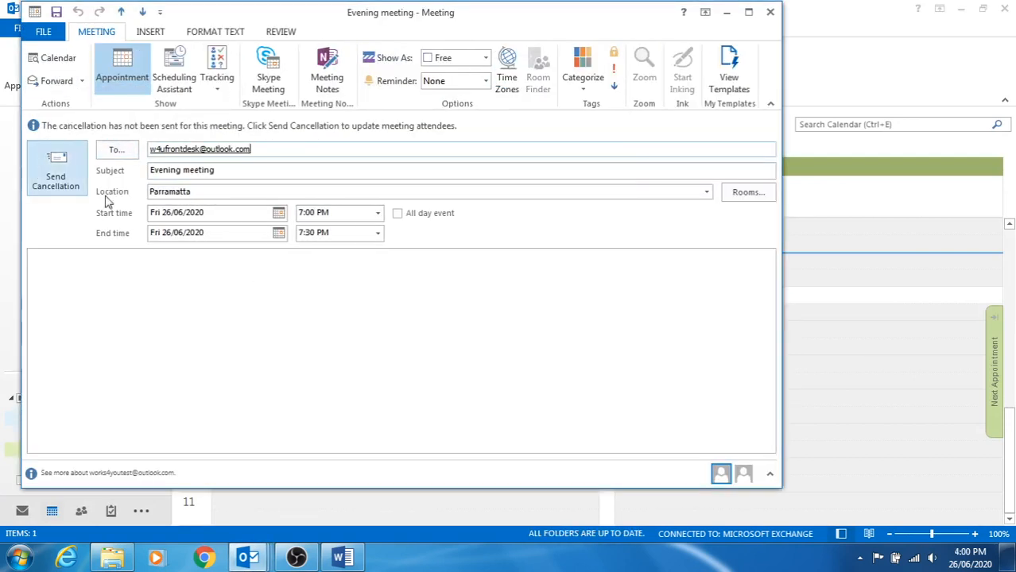
click(56, 181)
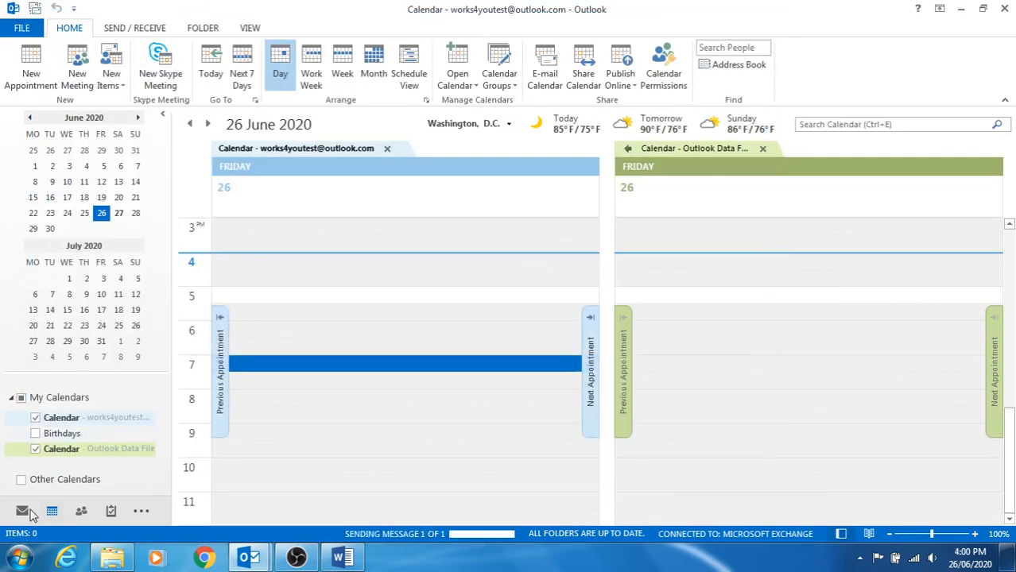
click(22, 513)
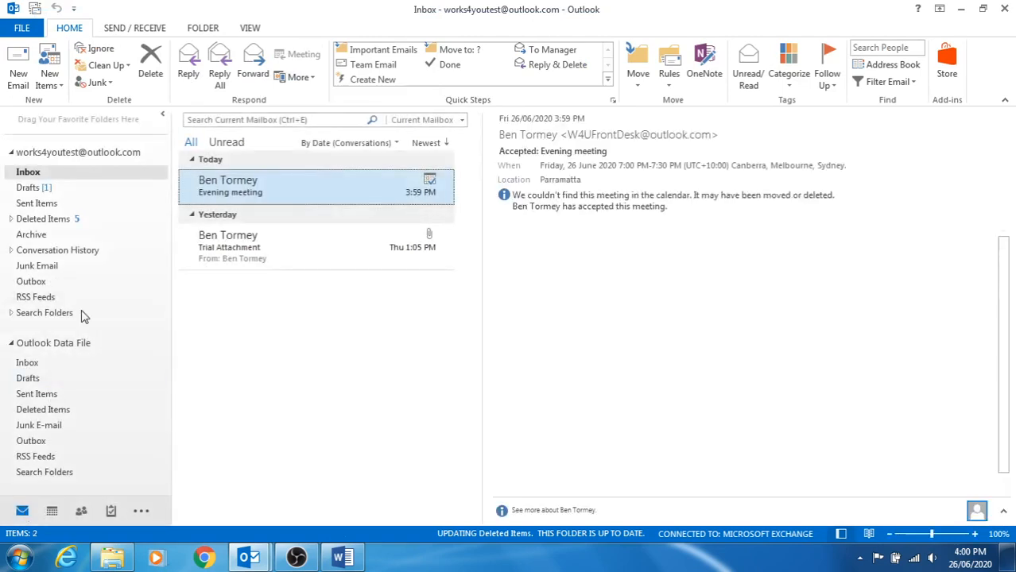
Check the 'Canceled: Evening meeting' message in Sent Items, then switch to the Calendar.
click(42, 206)
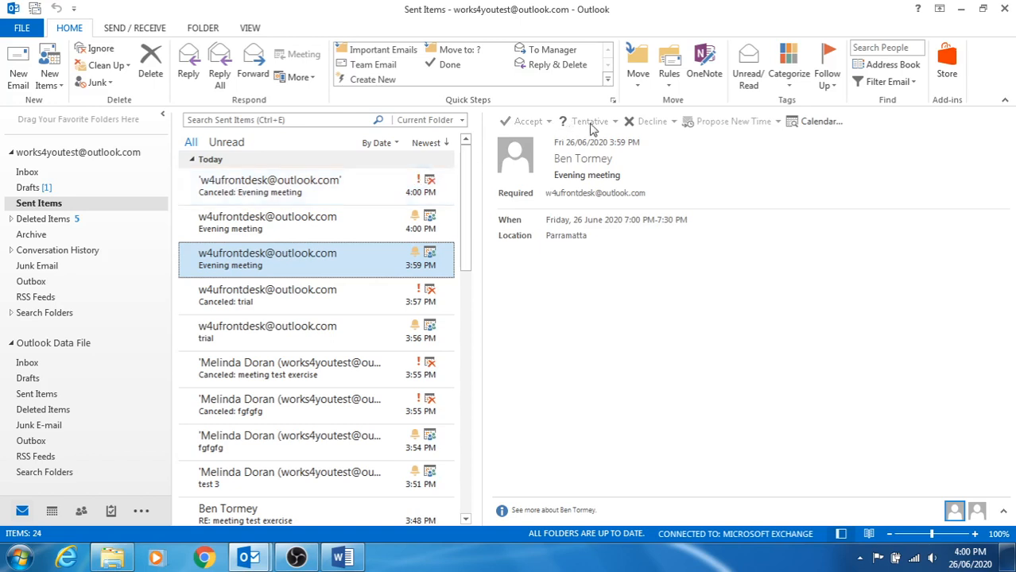
click(336, 185)
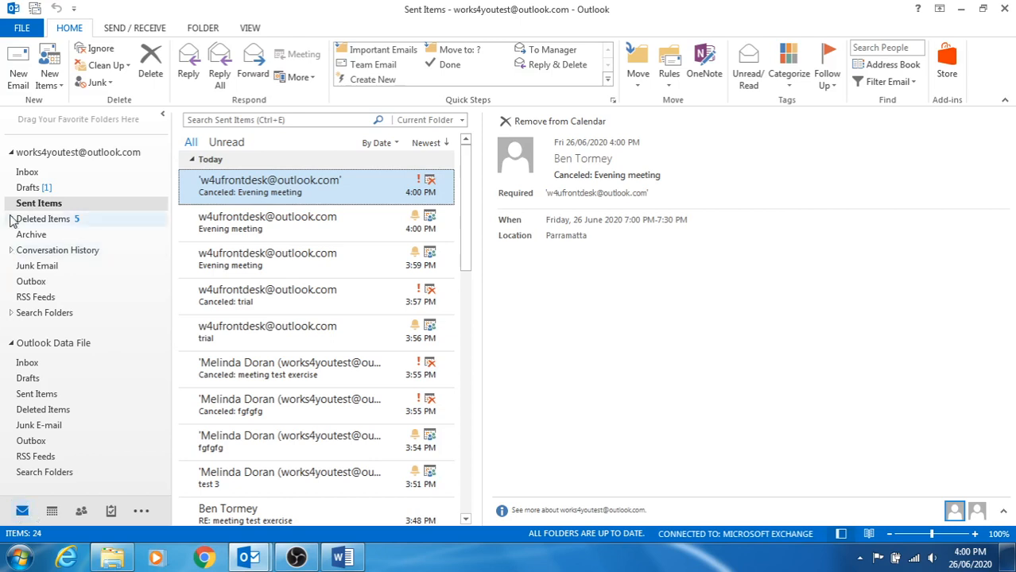
click(32, 173)
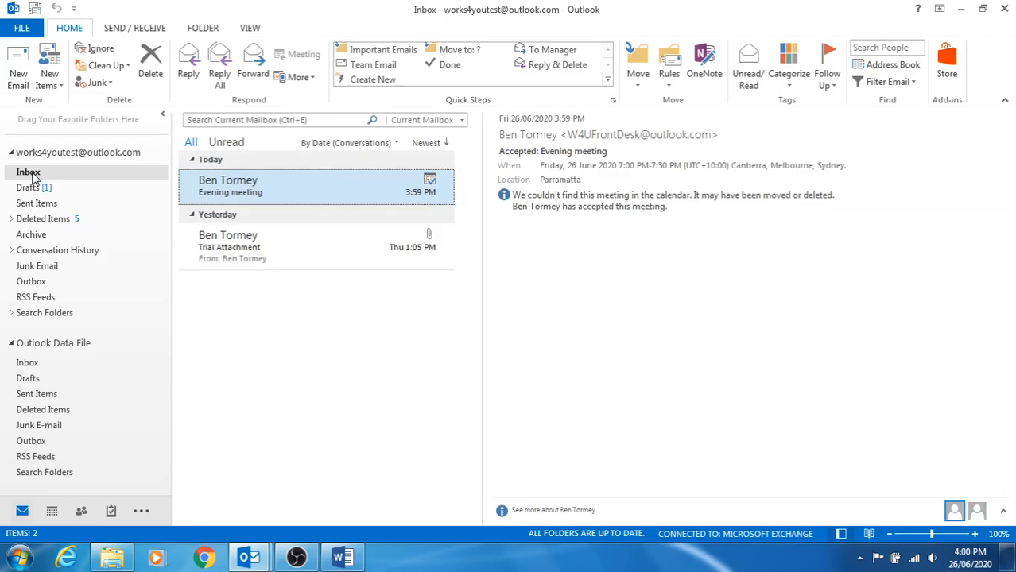
click(51, 513)
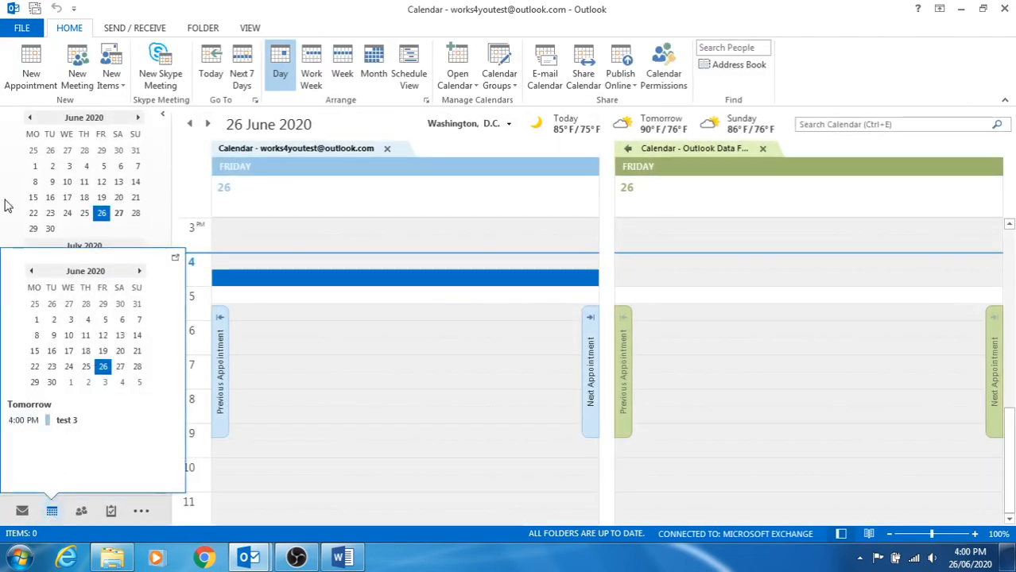
Create a new appointment on 29 June 2020 at 10:00 AM with the subject Review Reports.
click(32, 63)
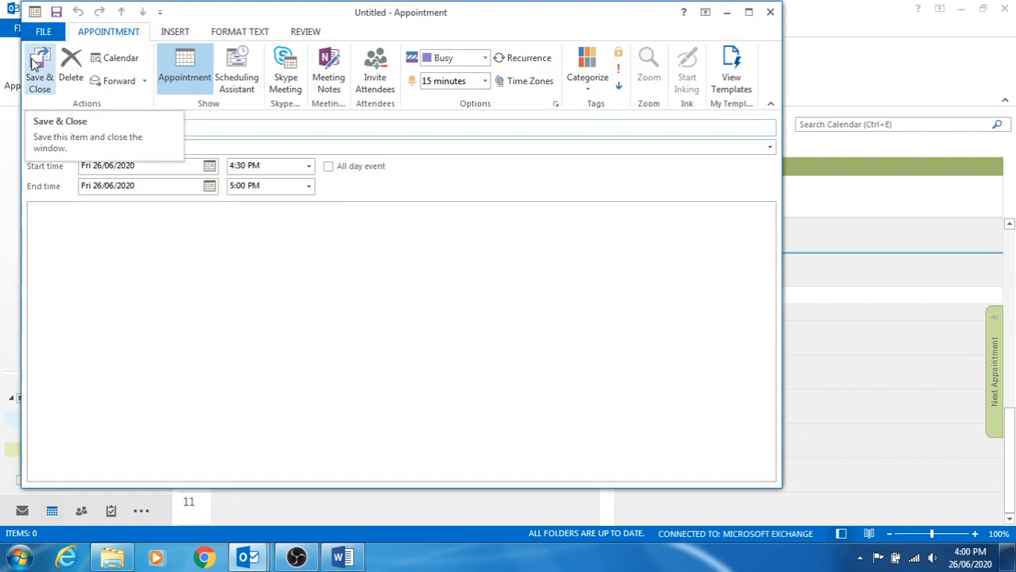
click(209, 166)
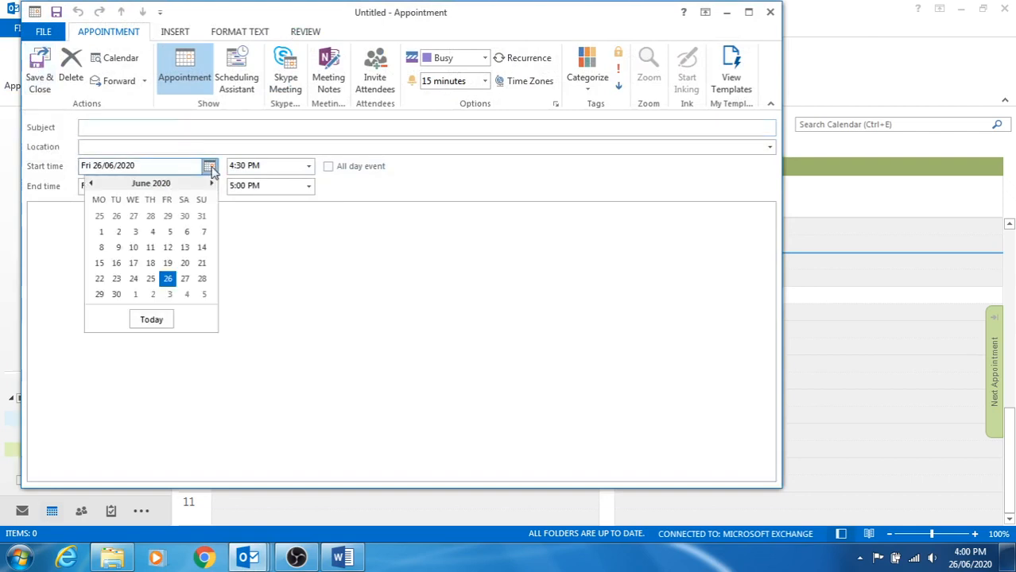
click(99, 294)
click(308, 166)
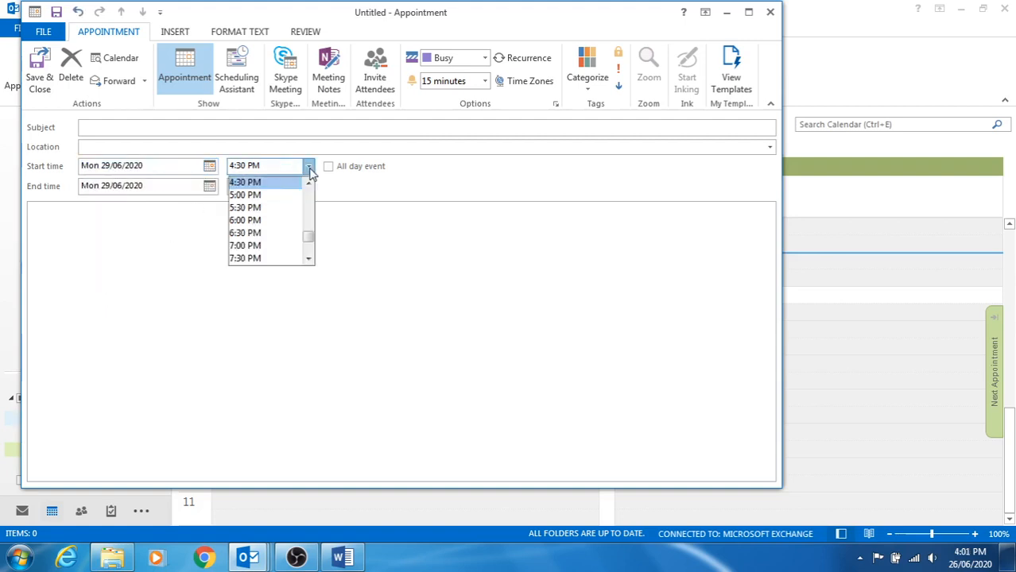
scroll(310, 200, up, 5)
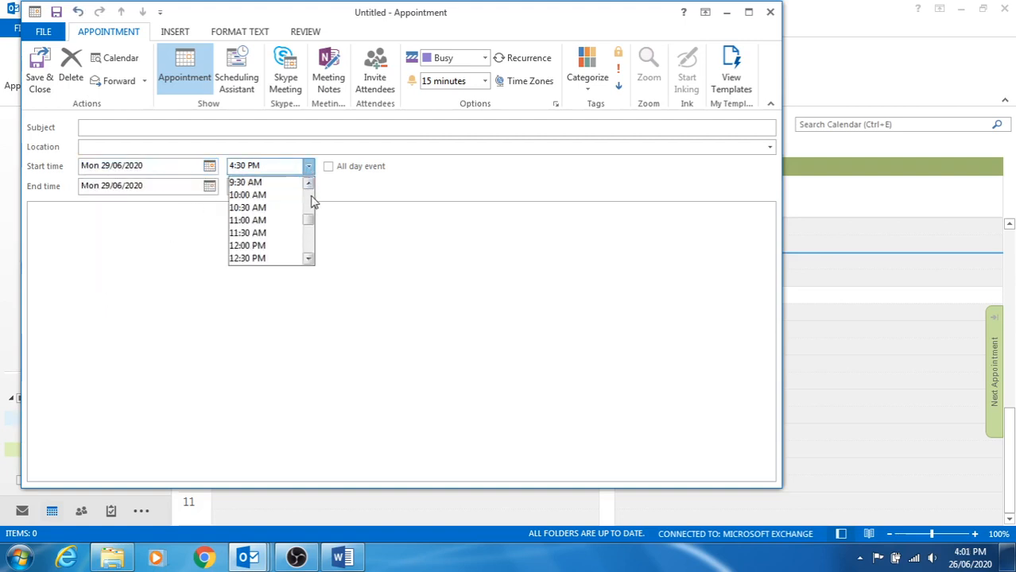
click(232, 195)
click(119, 129)
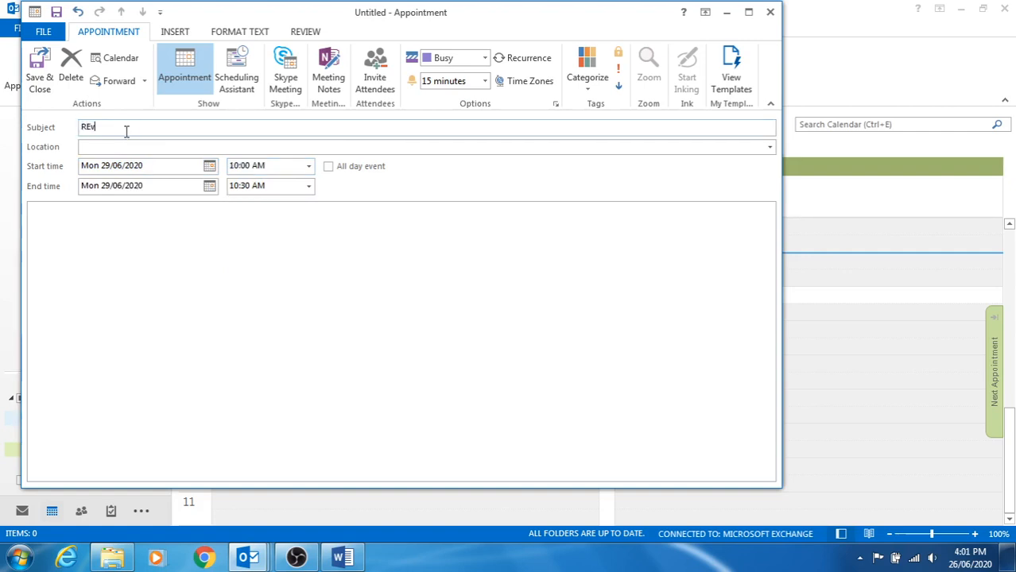
text(REview )
text(ew)
Make Review Reports recur weekly on Monday with no end date, and save it.
click(518, 59)
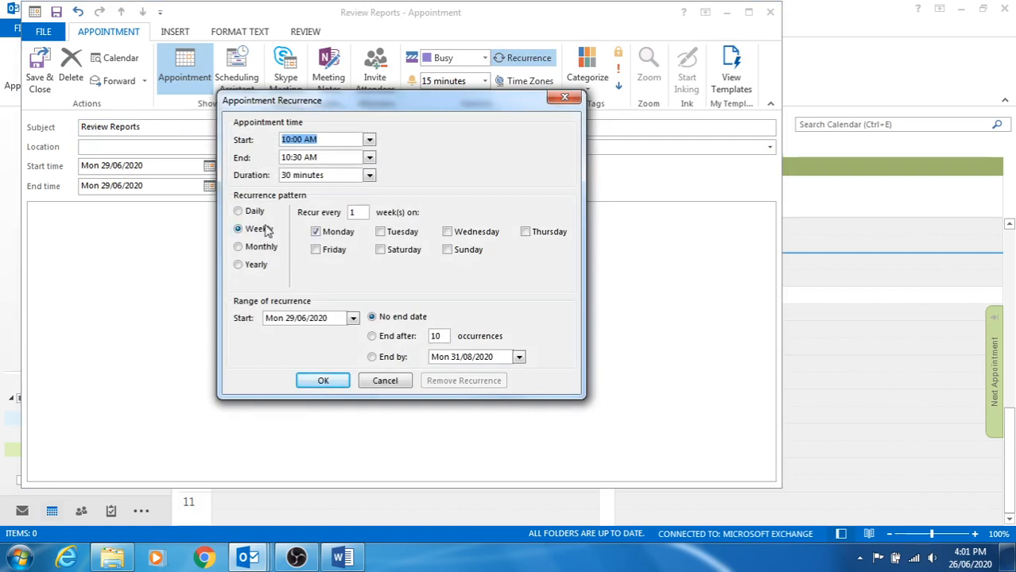
click(323, 380)
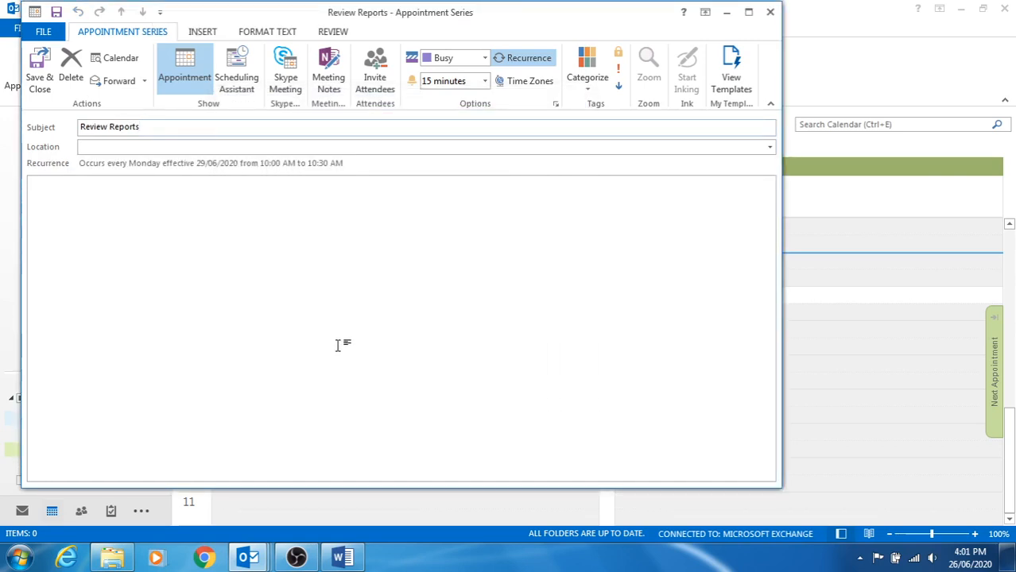
click(37, 72)
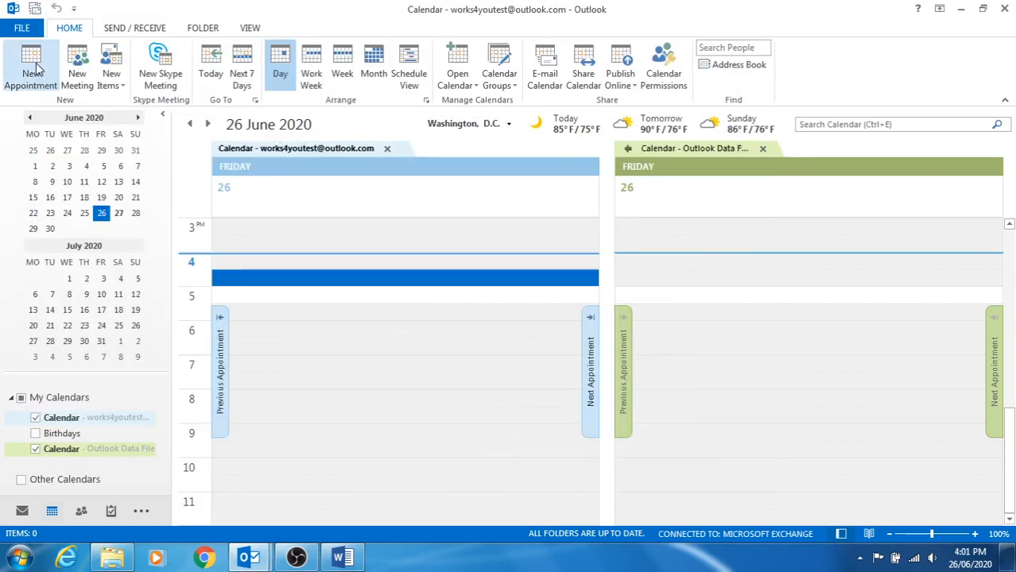
Check Mondays 6, 13 and 20 July for the recurring Review Reports, ending on 6 July.
click(35, 295)
scroll(248, 322, up, 4)
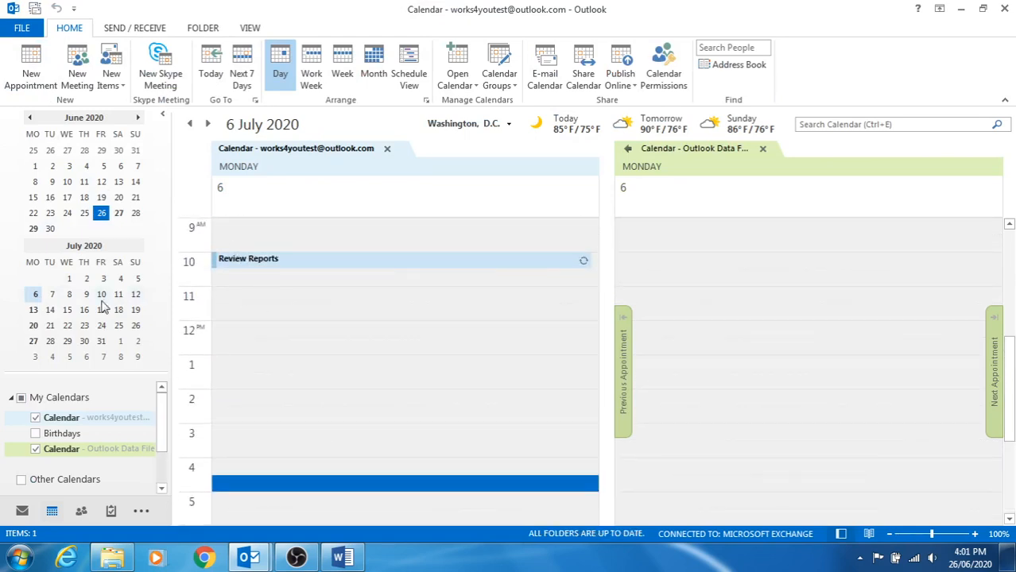
click(34, 311)
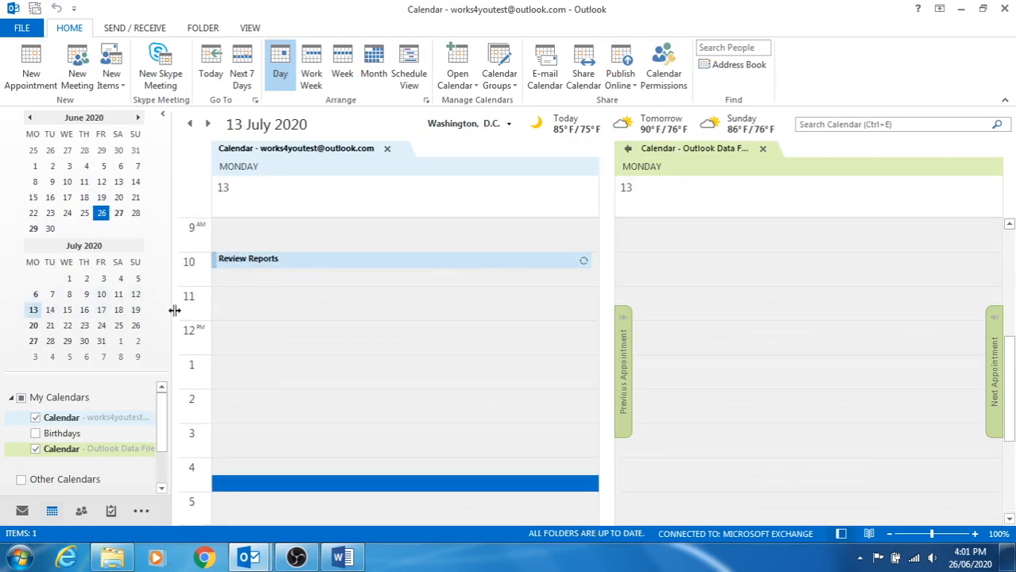
click(34, 326)
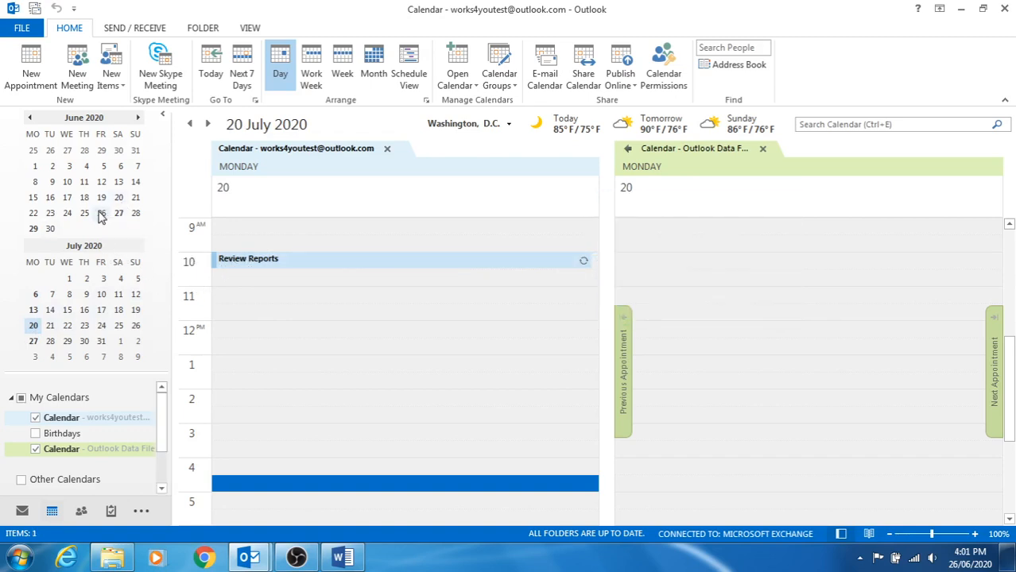
click(101, 213)
click(35, 295)
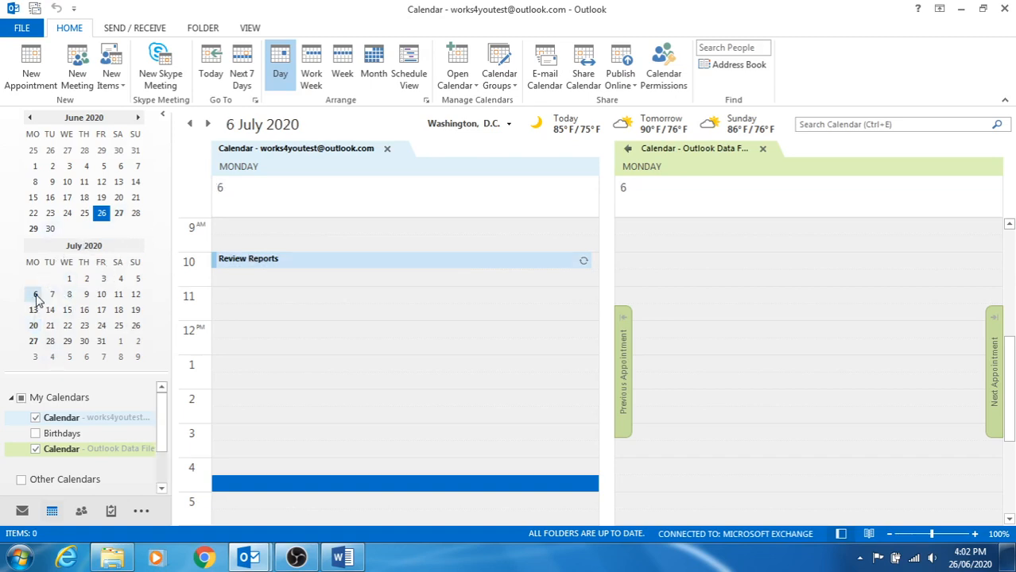
Delete just the 6 July occurrence of Review Reports.
double_click(299, 268)
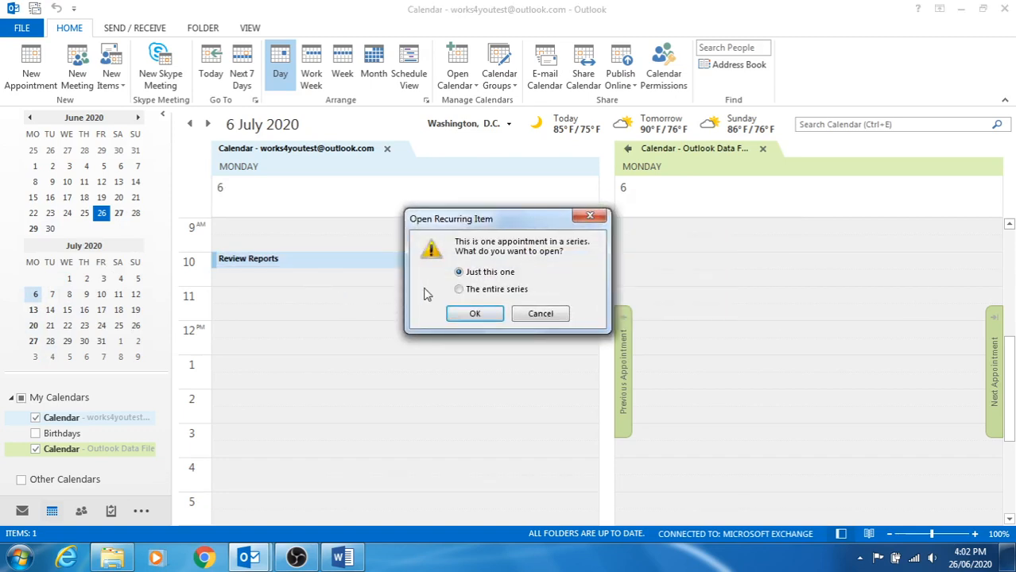
click(471, 313)
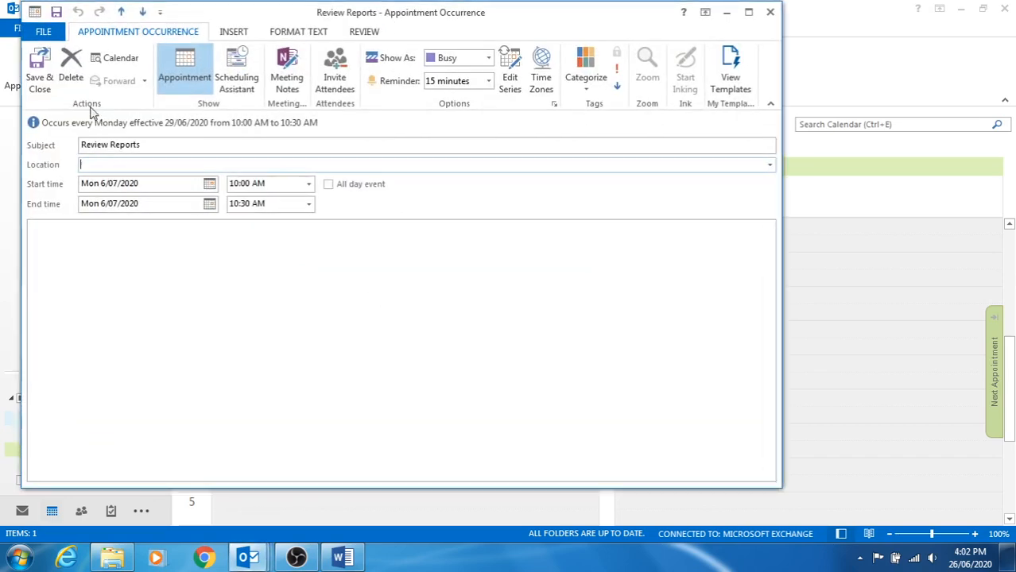
click(66, 73)
click(345, 297)
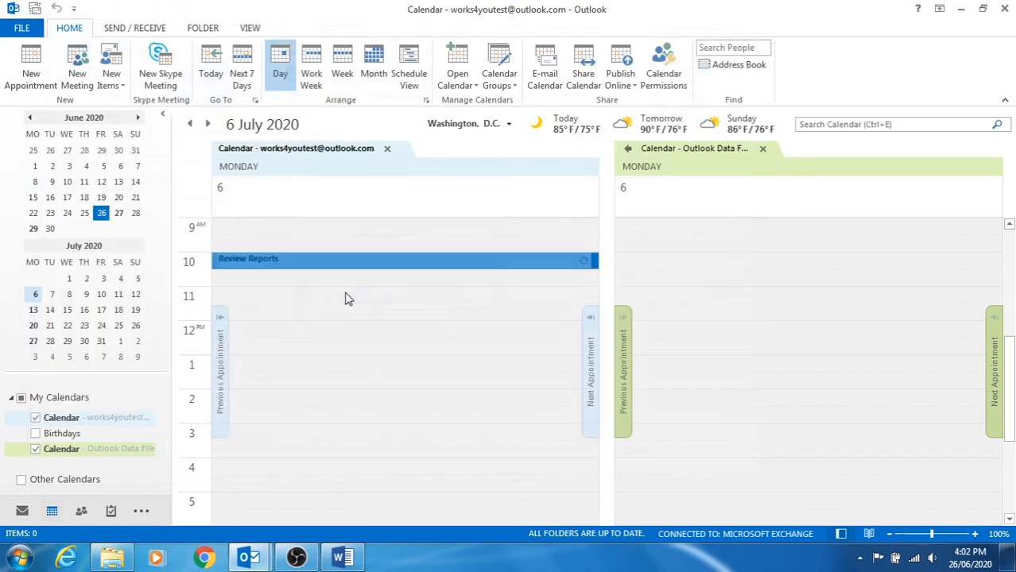
Open the entire Review Reports series from 13 July and delete it.
click(33, 311)
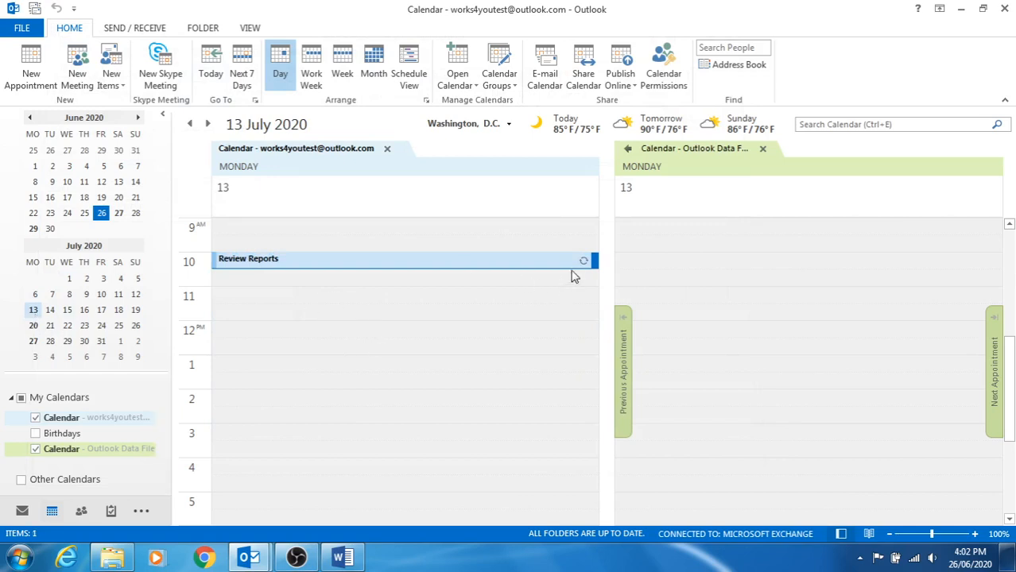
mouse_move(592, 263)
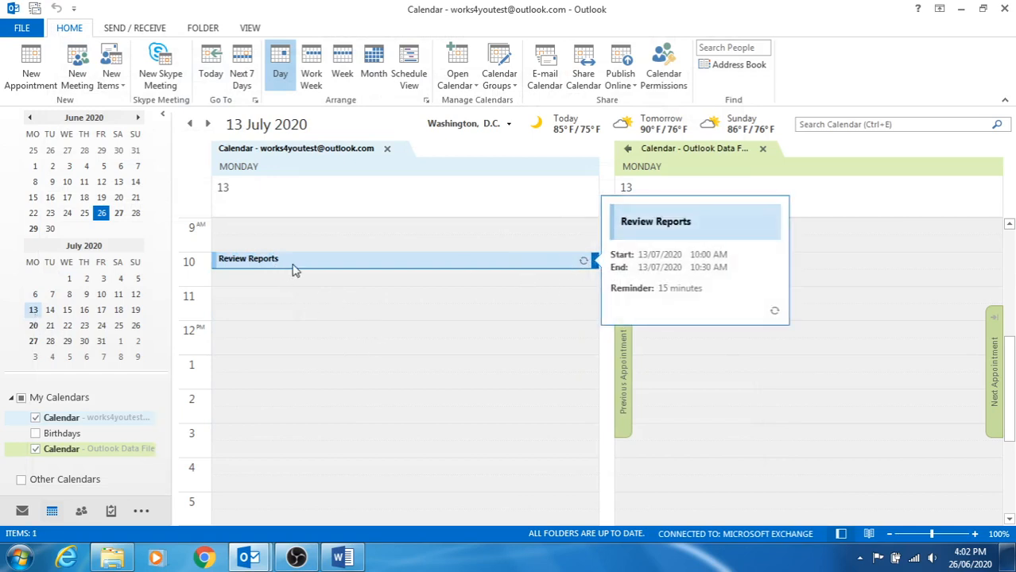
double_click(291, 263)
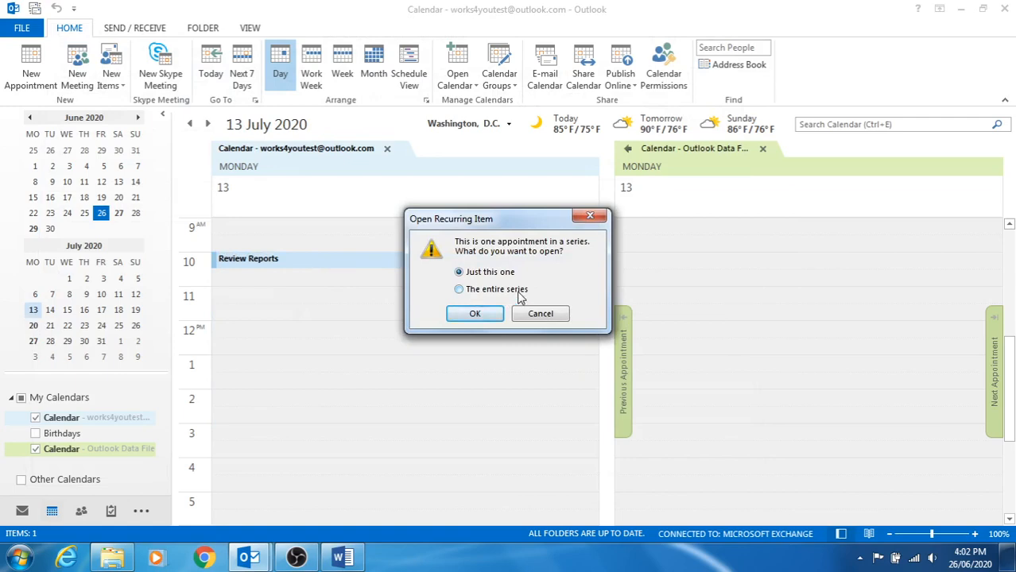
click(481, 292)
click(474, 314)
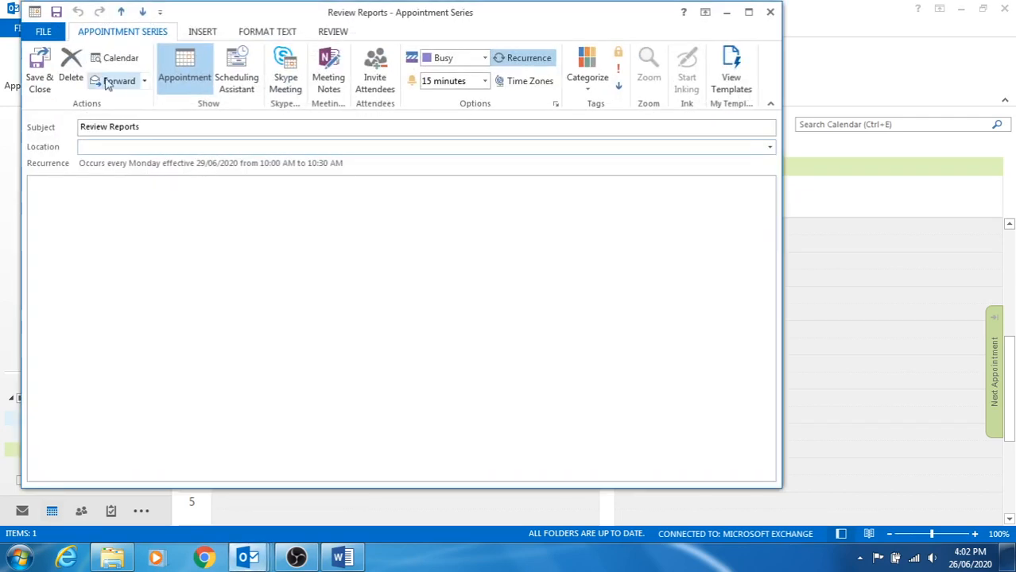
click(73, 65)
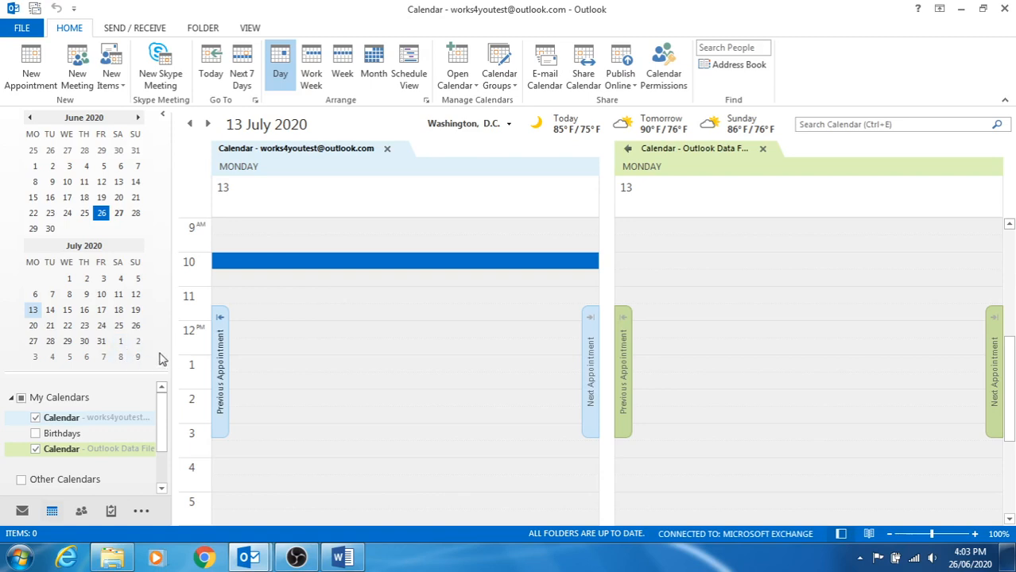
Start a new meeting request from the Calendar, then bring OBS Studio to the front.
mouse_move(52, 513)
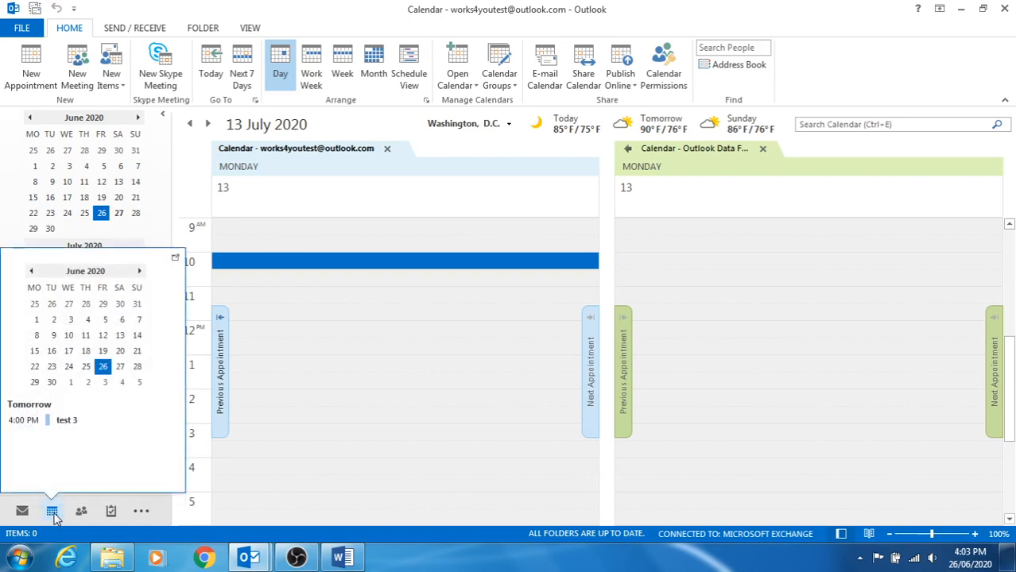
click(55, 516)
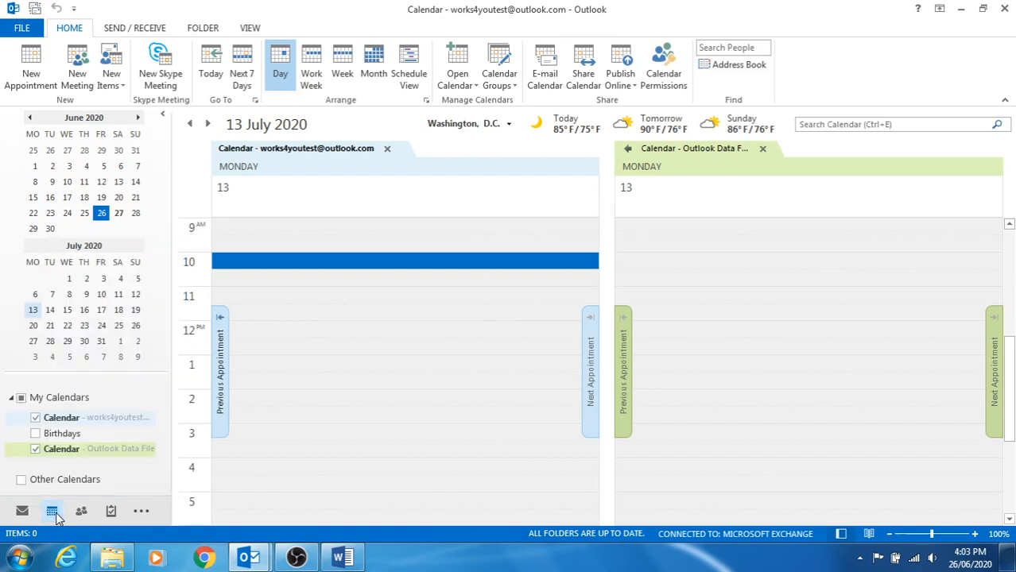
click(79, 90)
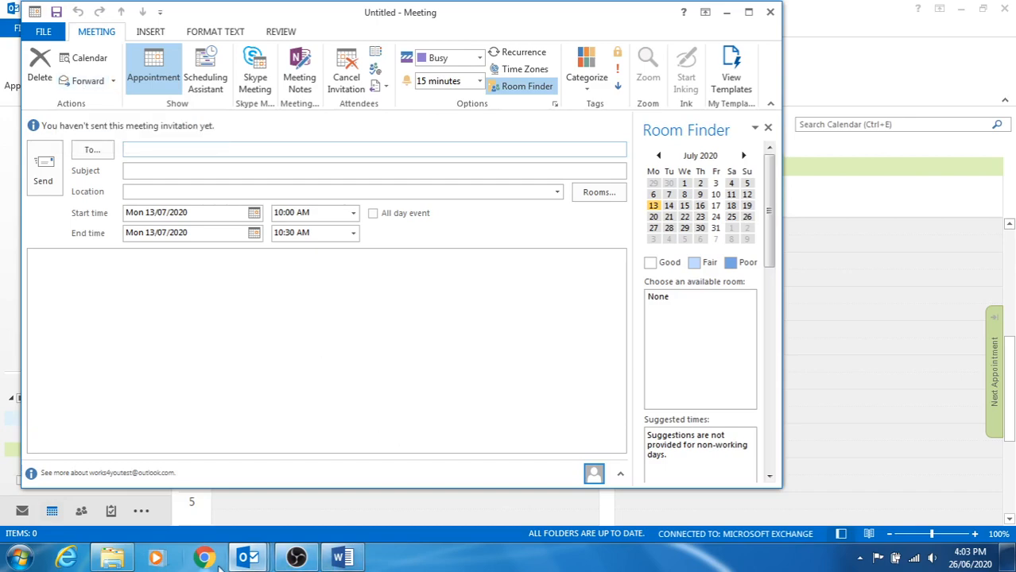
click(295, 558)
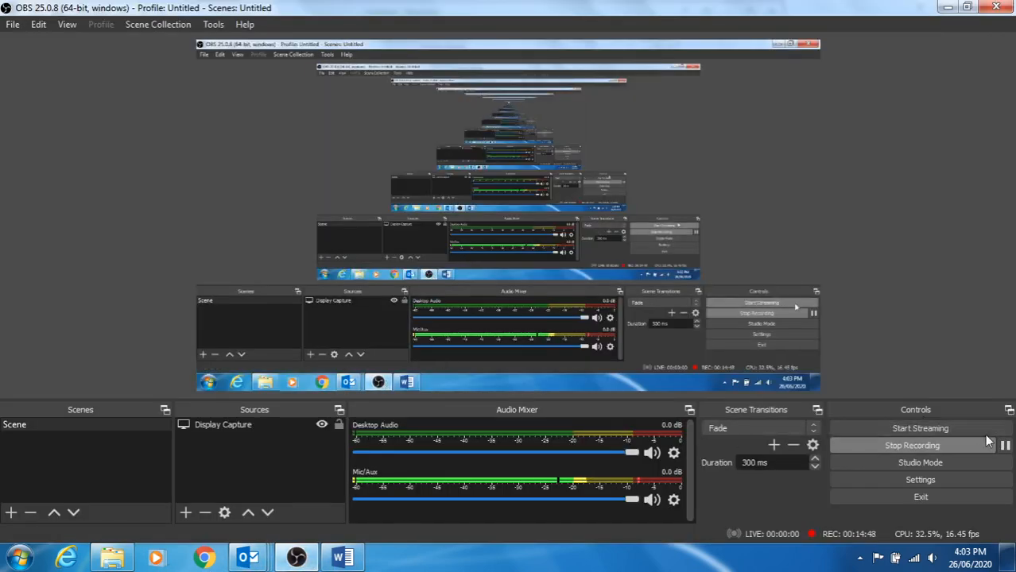
Pause and resume the OBS recording, then return to Outlook and show the Calendar.
click(1005, 446)
click(1005, 445)
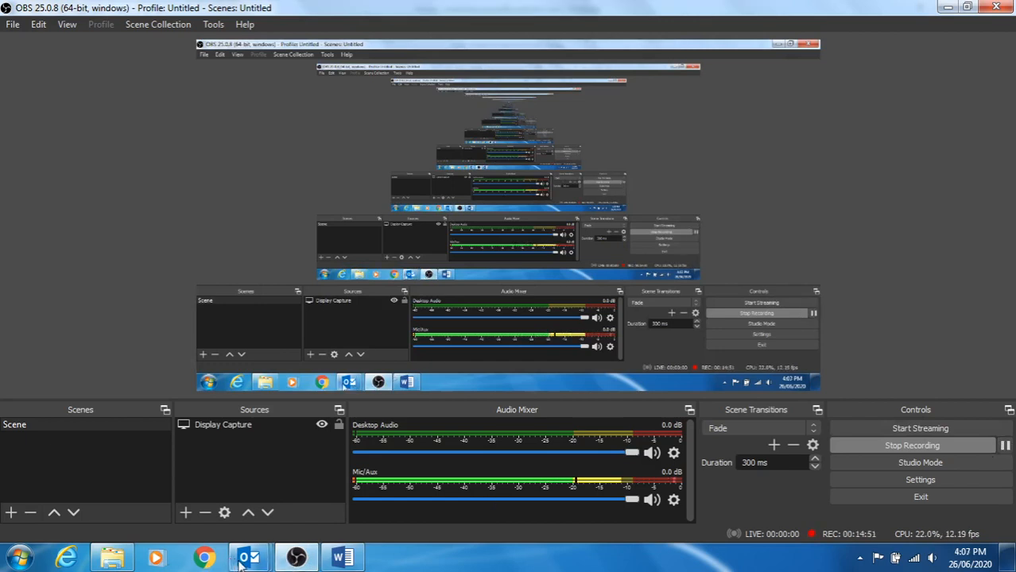
mouse_move(241, 560)
click(187, 437)
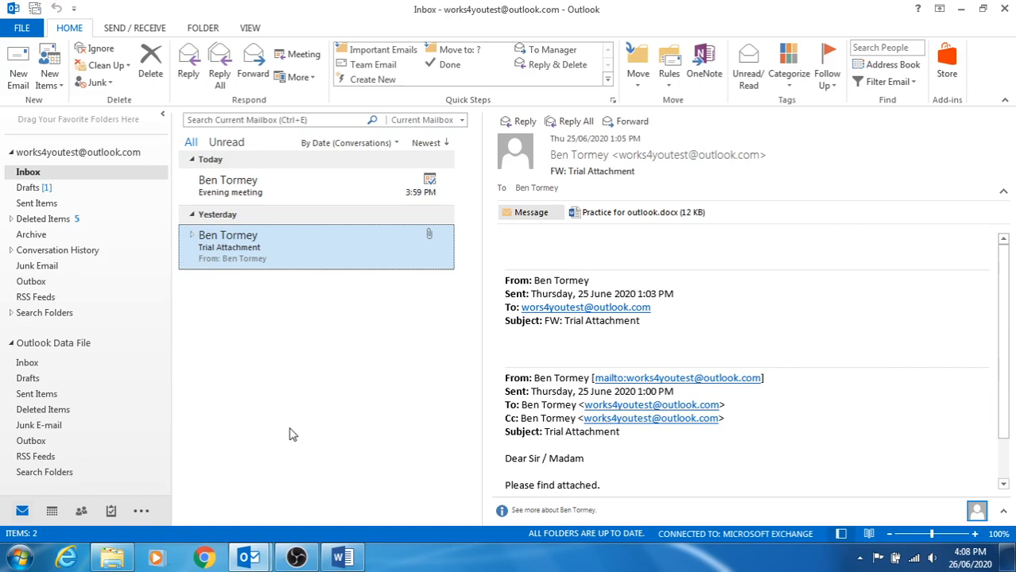
click(52, 510)
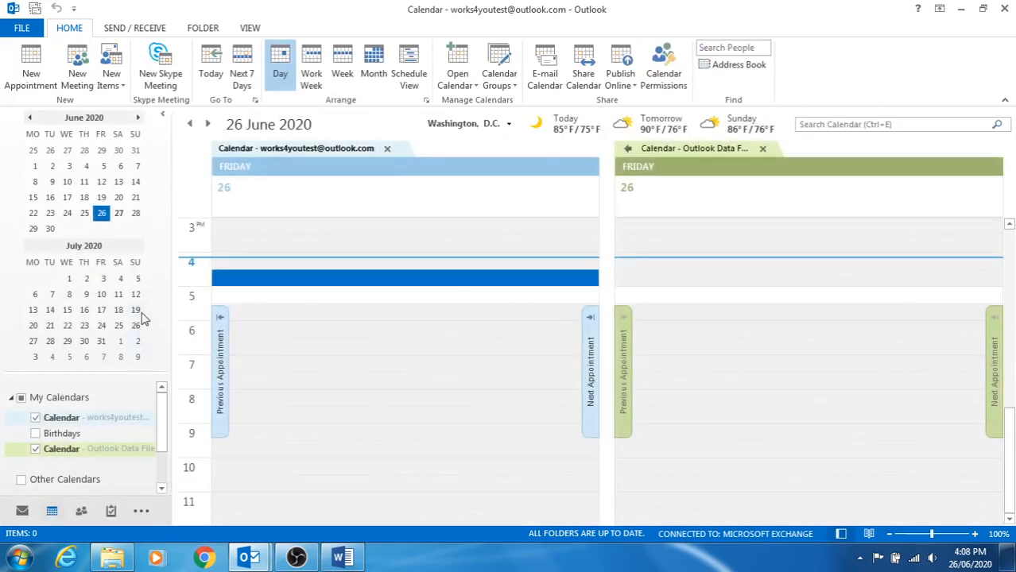
Jump the calendar to Saturday 27 June, where test 3 sits at 4 PM.
click(118, 213)
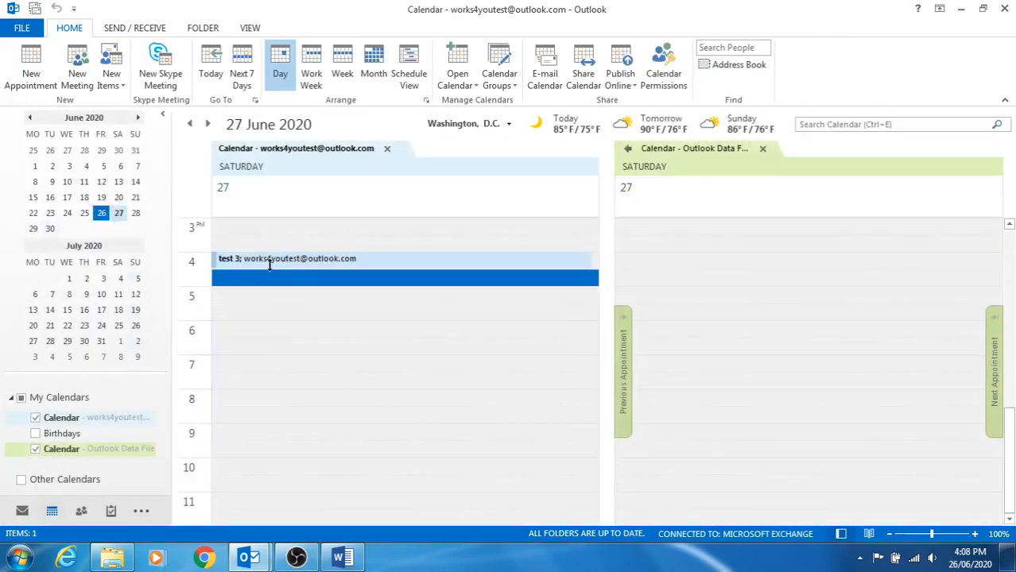
Change the test 3 meeting reminder to 1 day before and send the update to attendees.
double_click(330, 262)
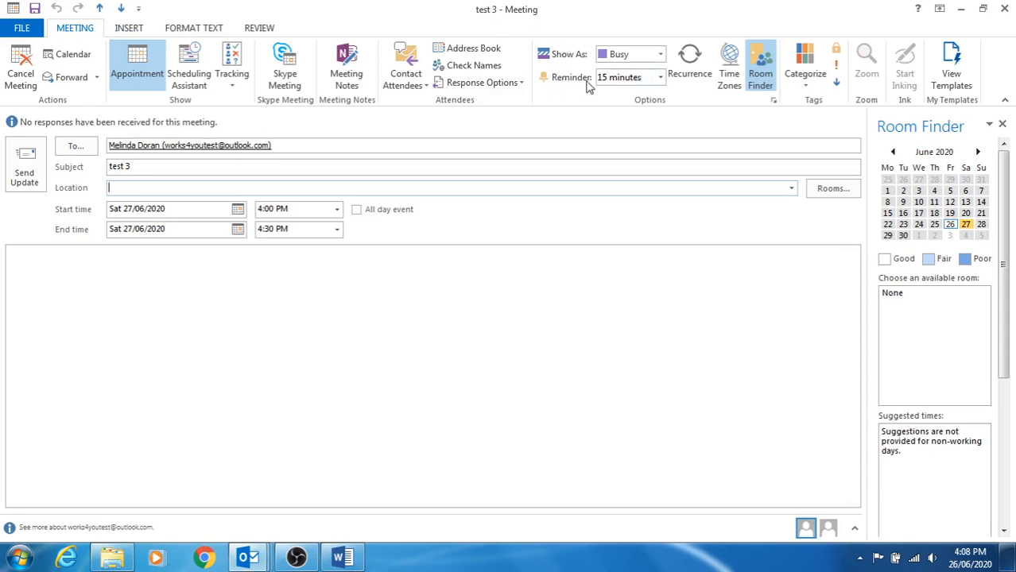
click(660, 77)
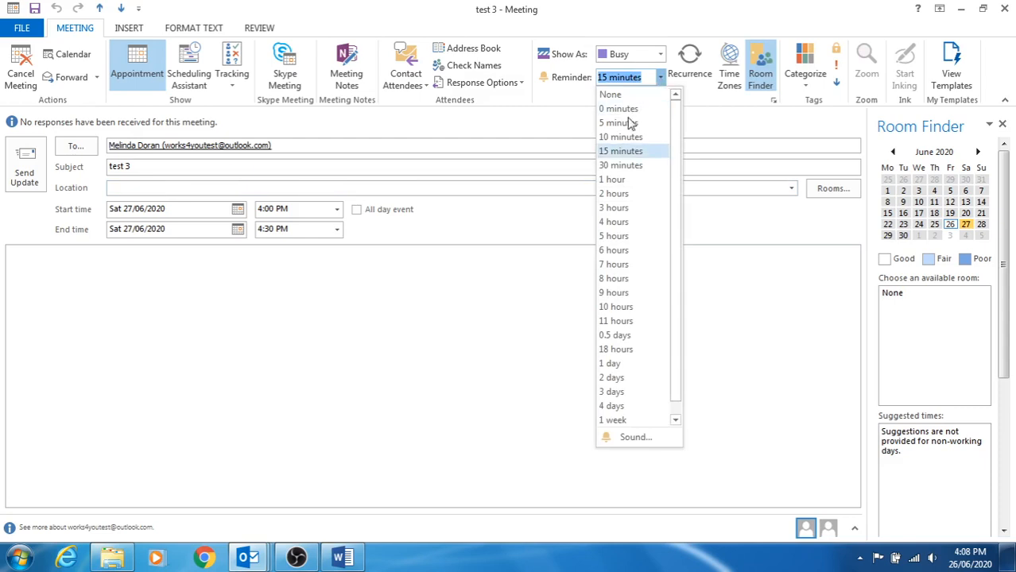
click(613, 378)
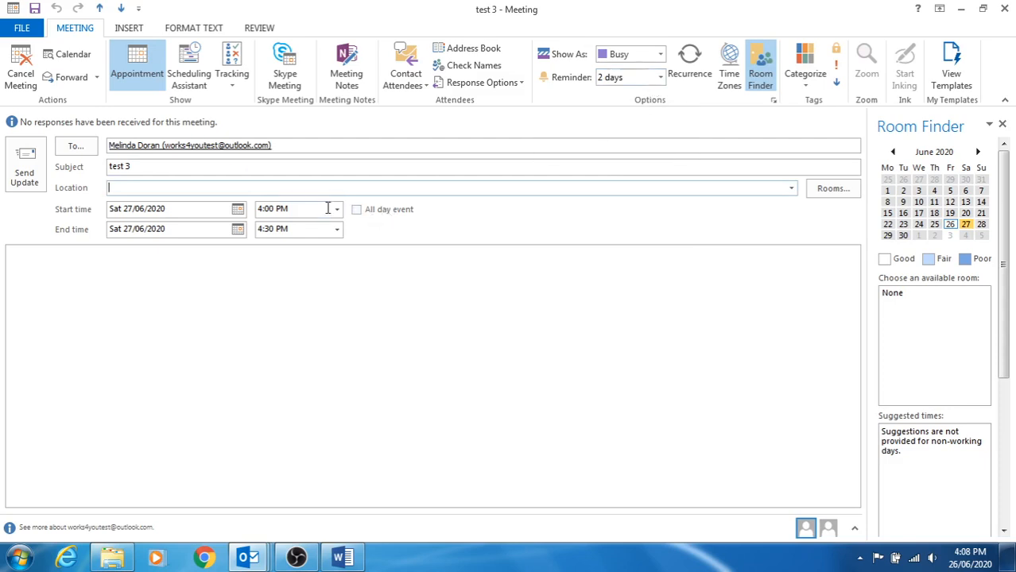
click(659, 77)
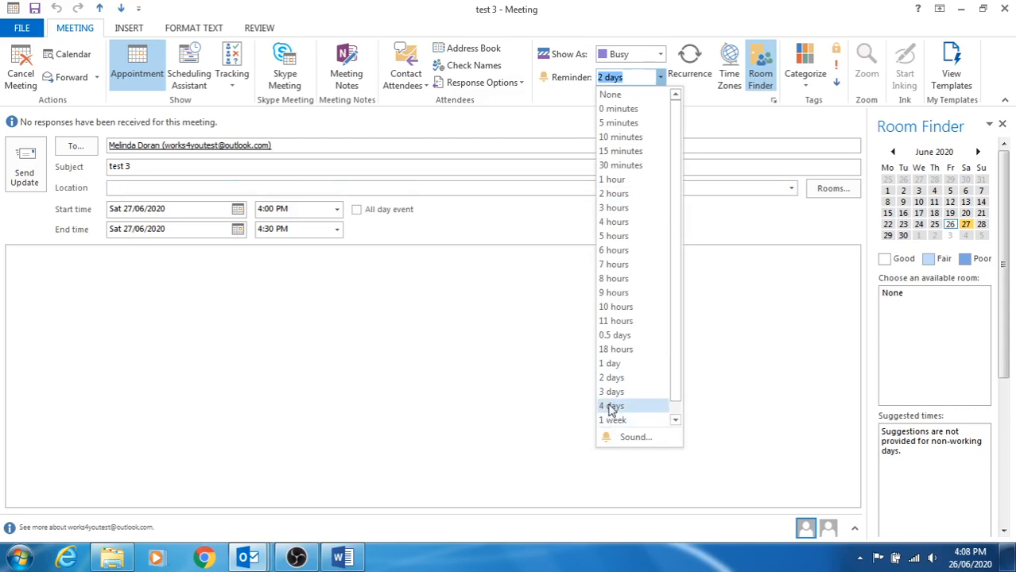
click(609, 363)
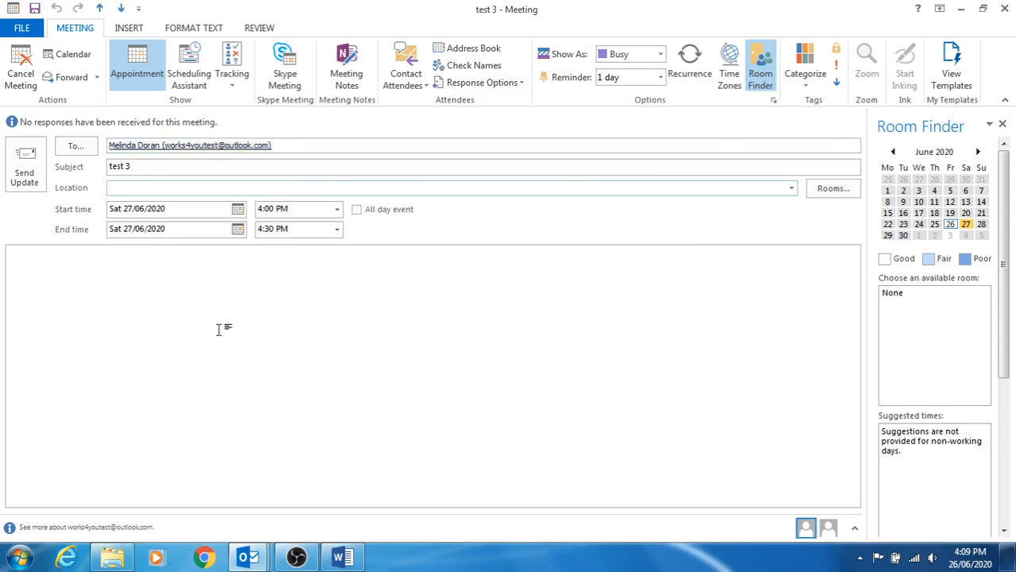
click(27, 180)
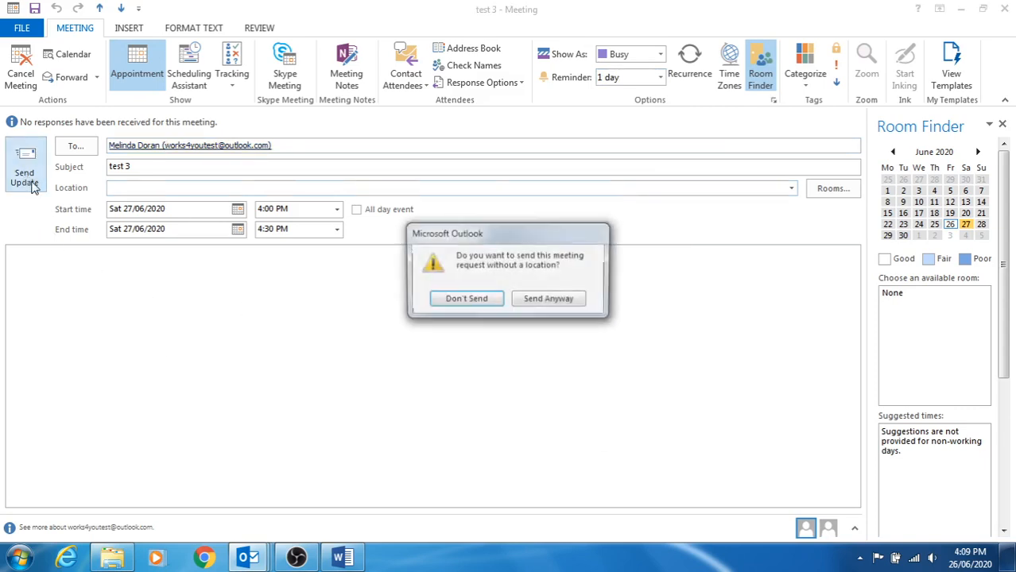
click(542, 305)
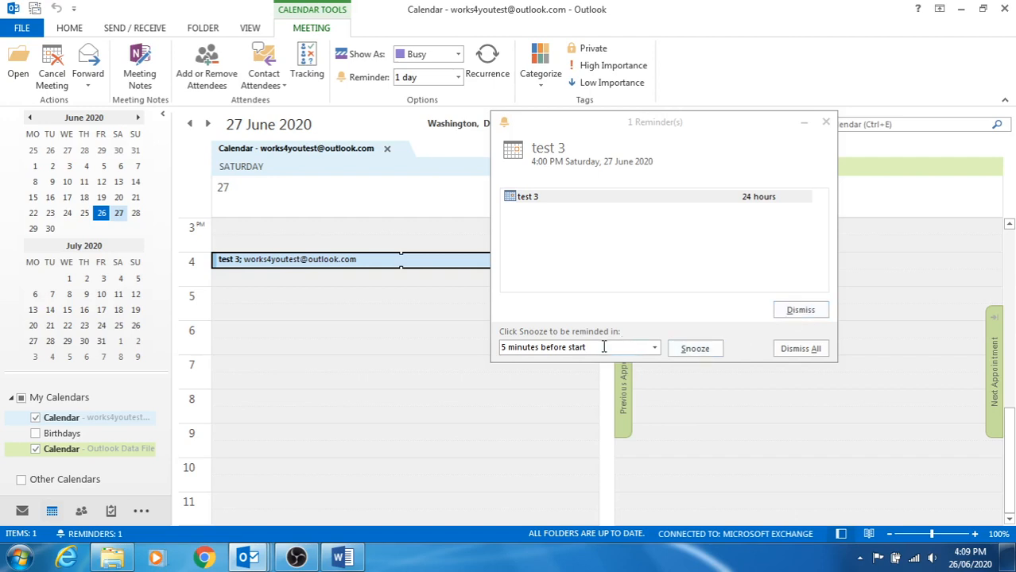
Snooze the test 3 reminder and return to the mail Inbox.
click(693, 348)
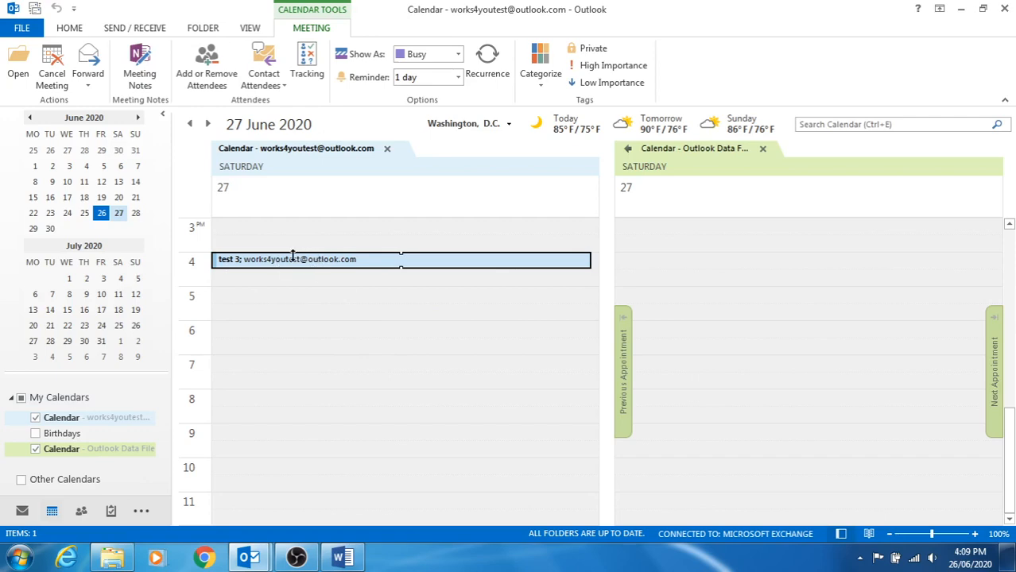
click(22, 512)
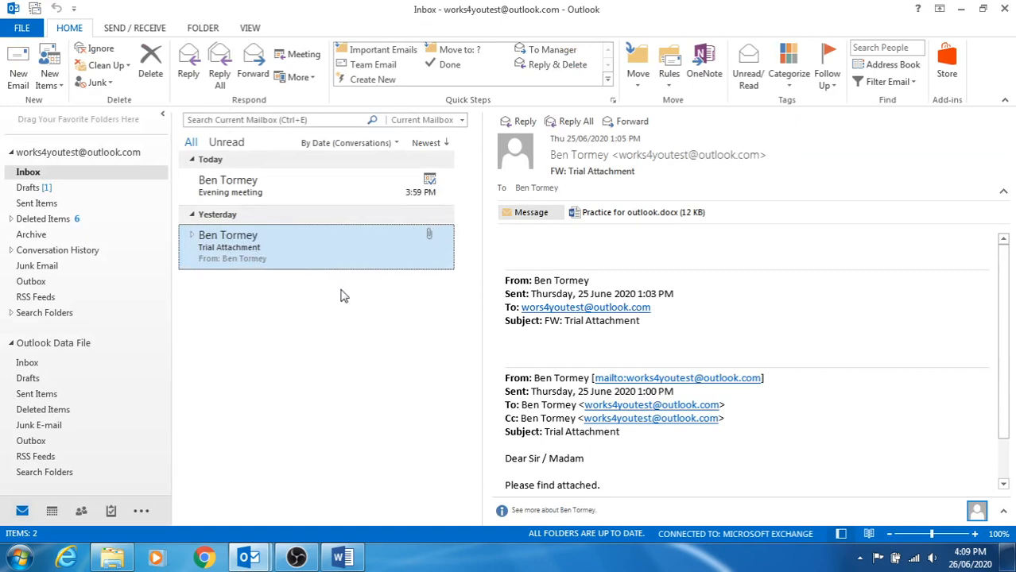
Bring up the Custom follow-up reminder dialog for the 'FW: Trial Attachment' email.
double_click(310, 252)
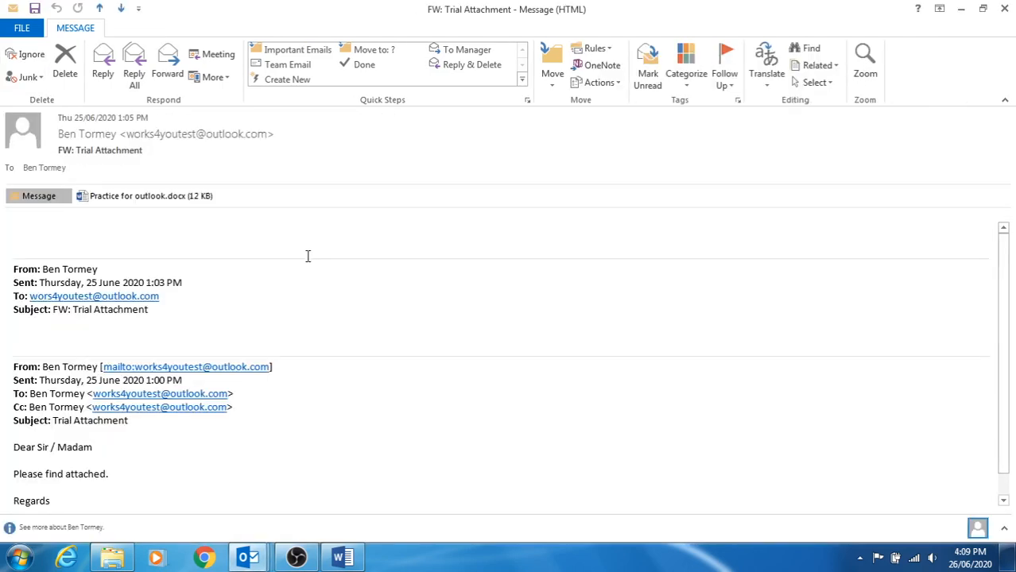
click(1003, 9)
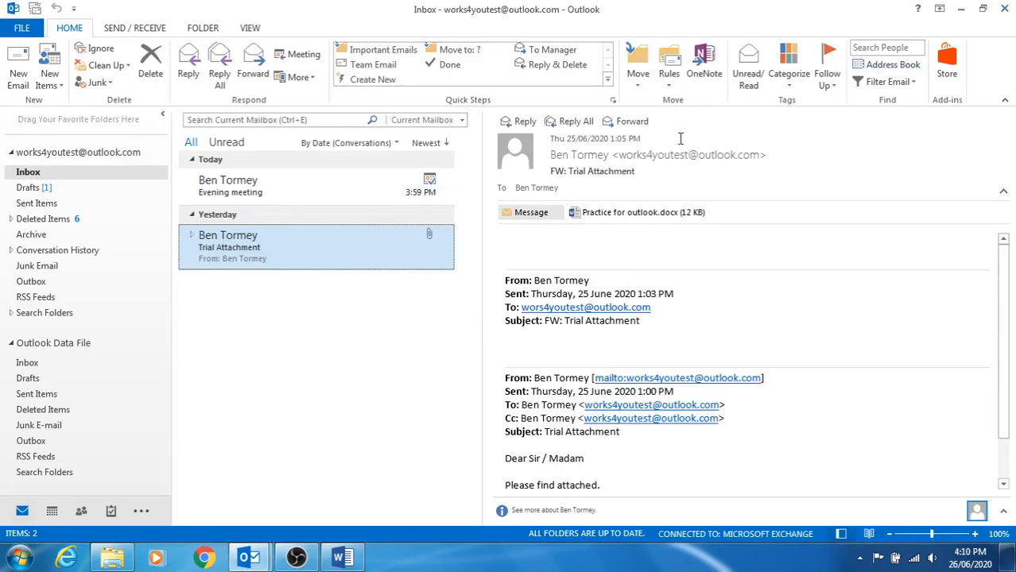
right_click(391, 251)
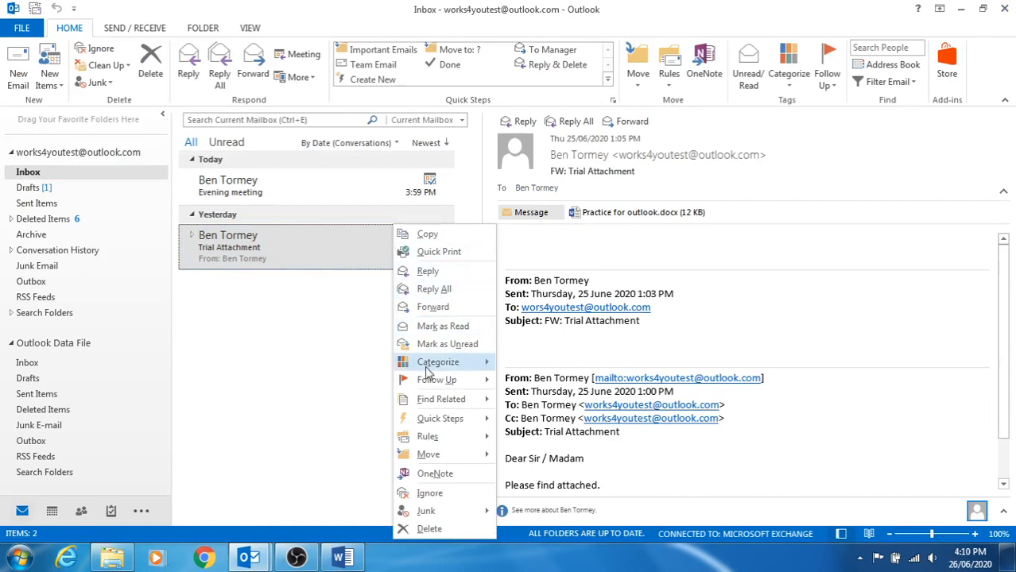
mouse_move(445, 382)
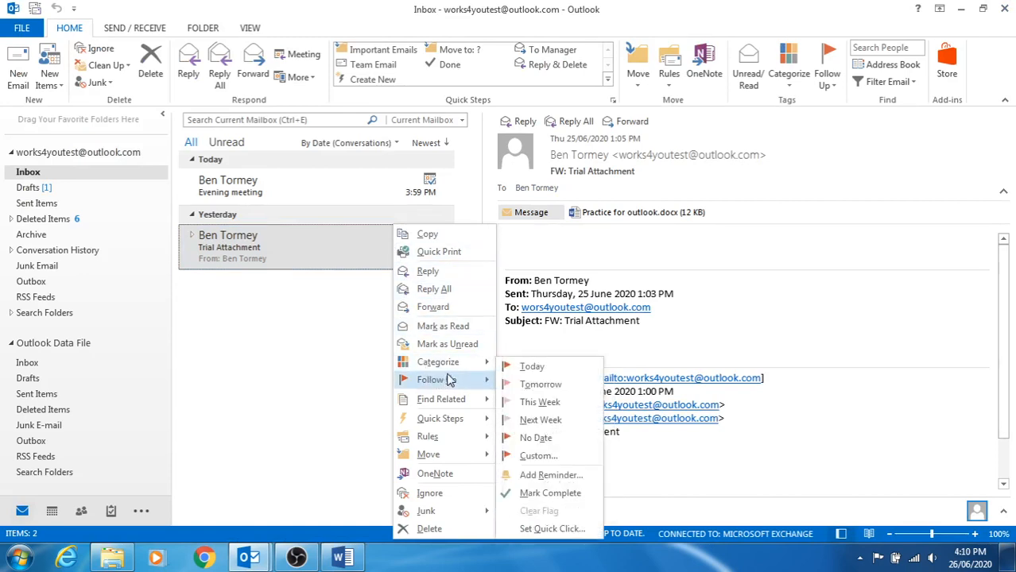
click(551, 475)
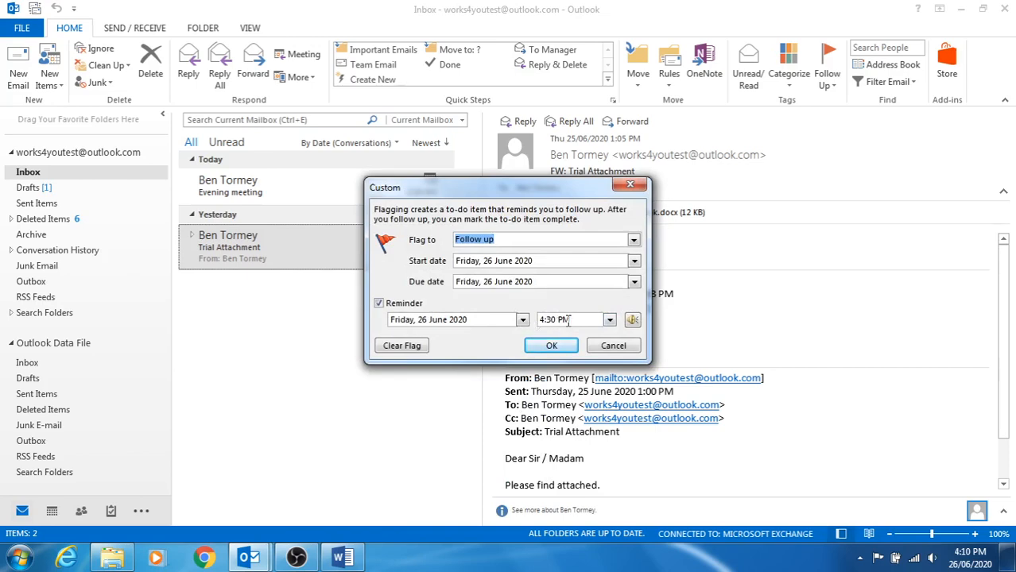
Confirm the follow-up flag due 26 June 2020 with the reminder kept at 4:30 PM.
drag(478, 196, 634, 207)
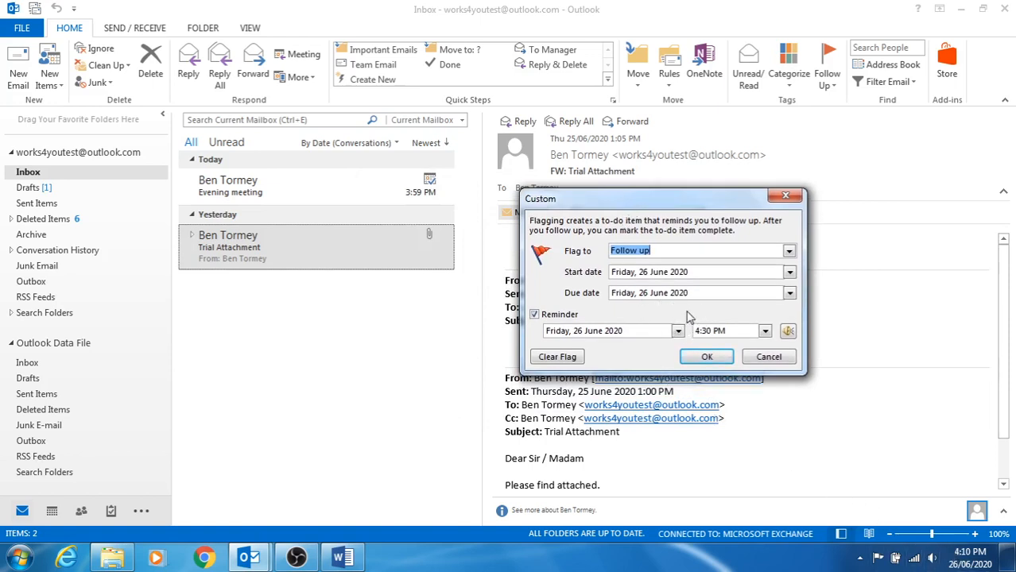
click(765, 330)
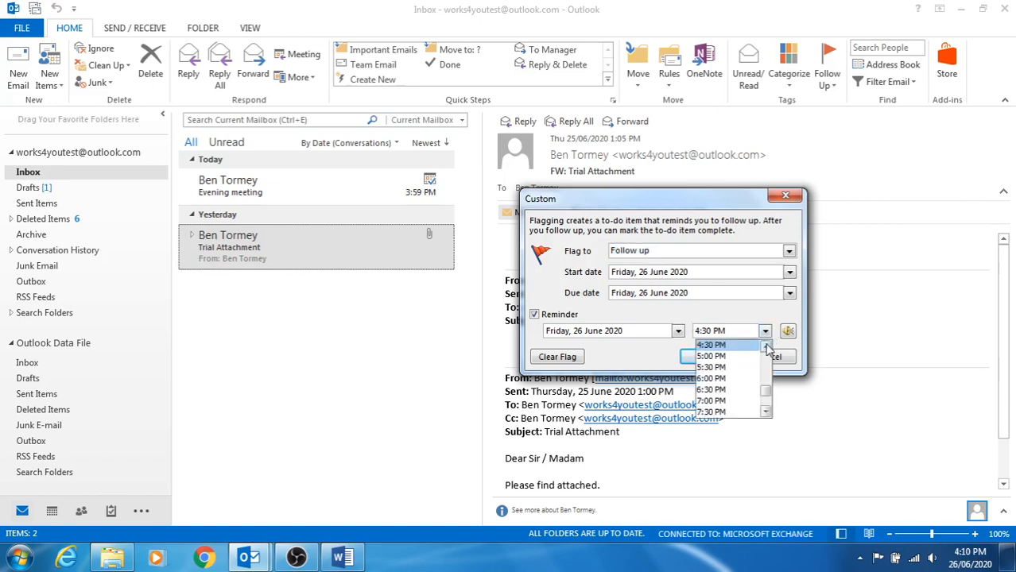
click(766, 347)
click(743, 356)
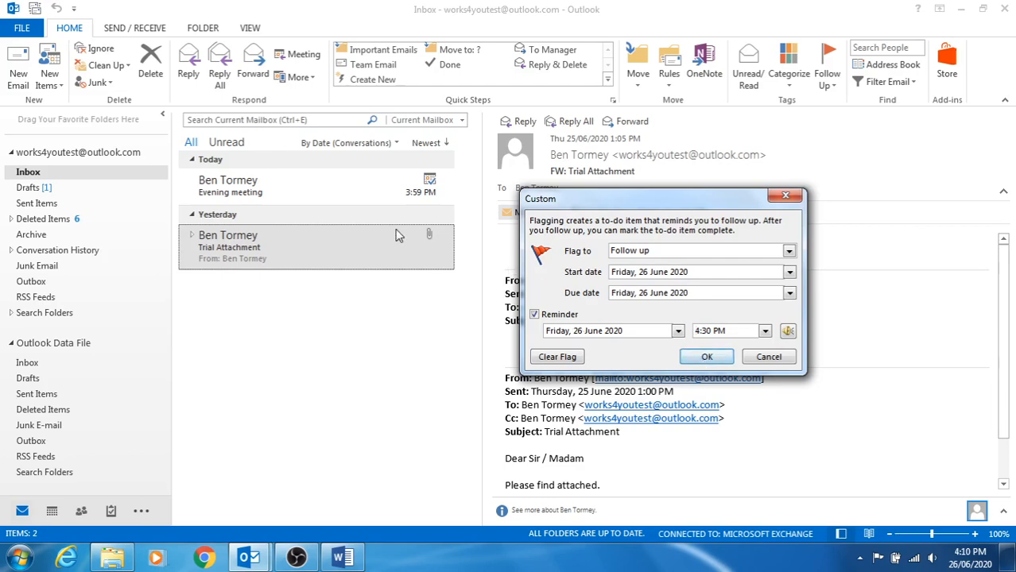
click(684, 357)
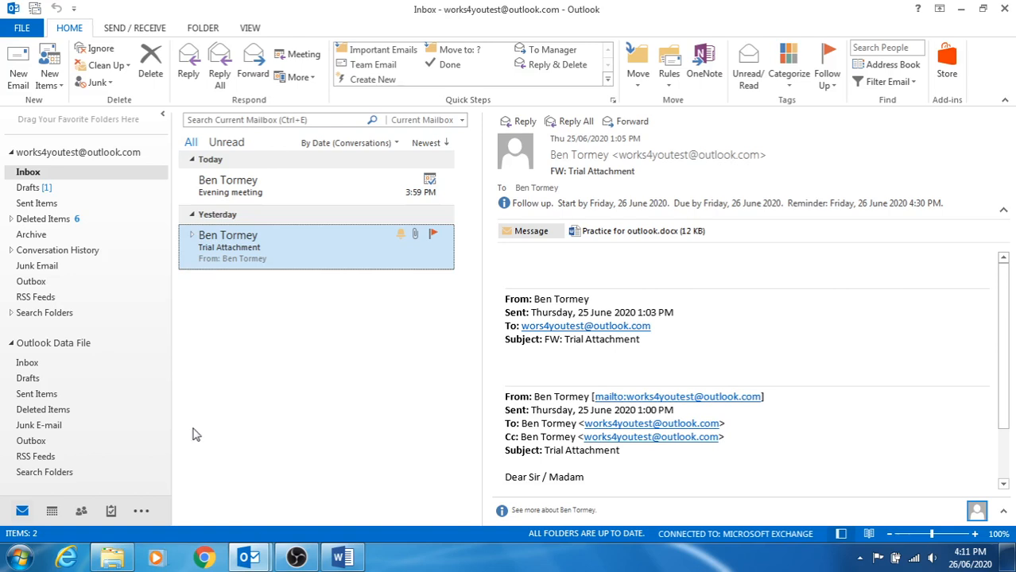
Switch to the To-Do List and start a blank, untitled new task.
mouse_move(111, 513)
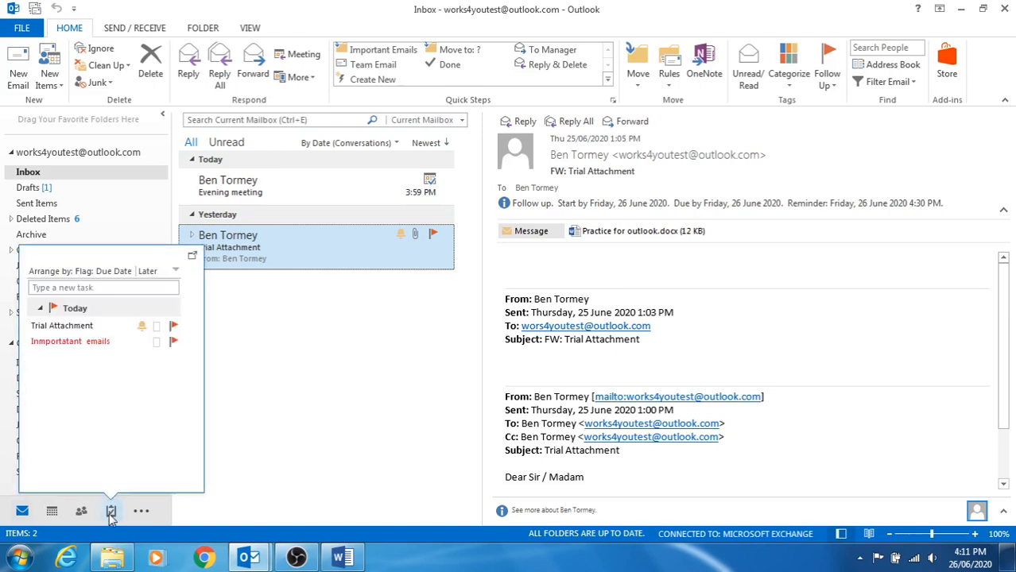
click(111, 513)
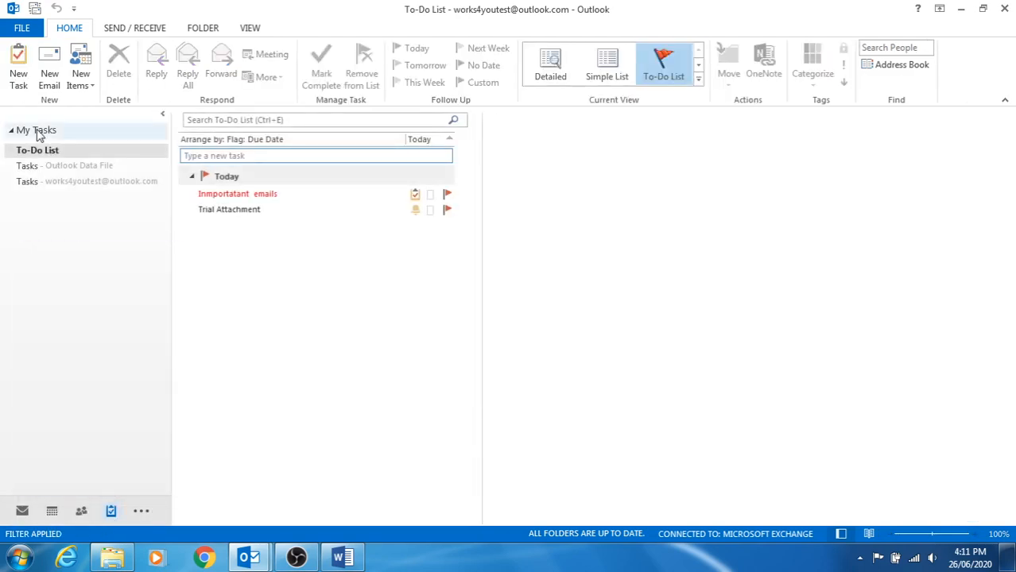
click(20, 70)
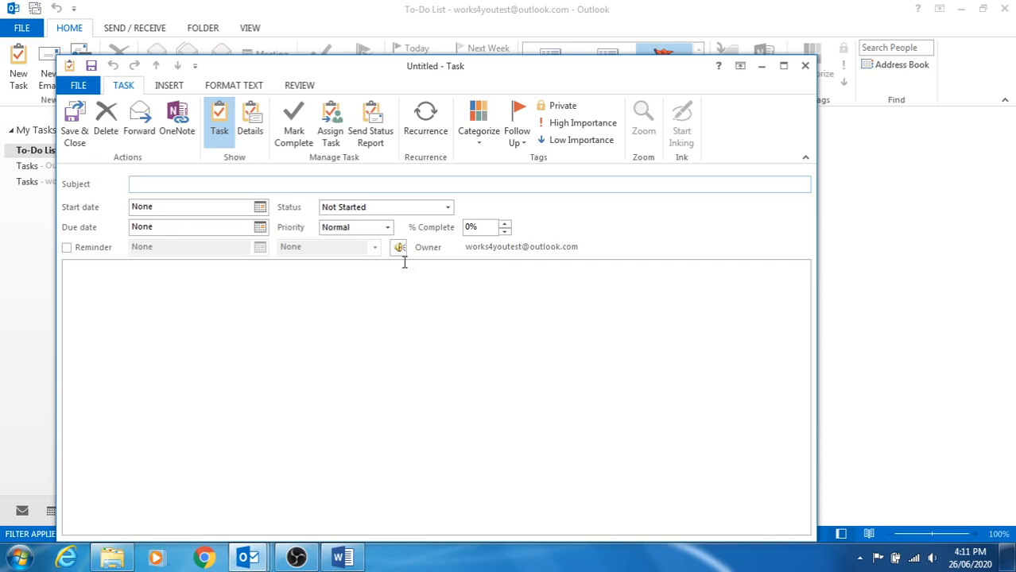
Save the 'Research Website works4you' task starting 26 June 2020 with a 4:30 PM reminder.
text(/r)
text(eseach )
text(ch)
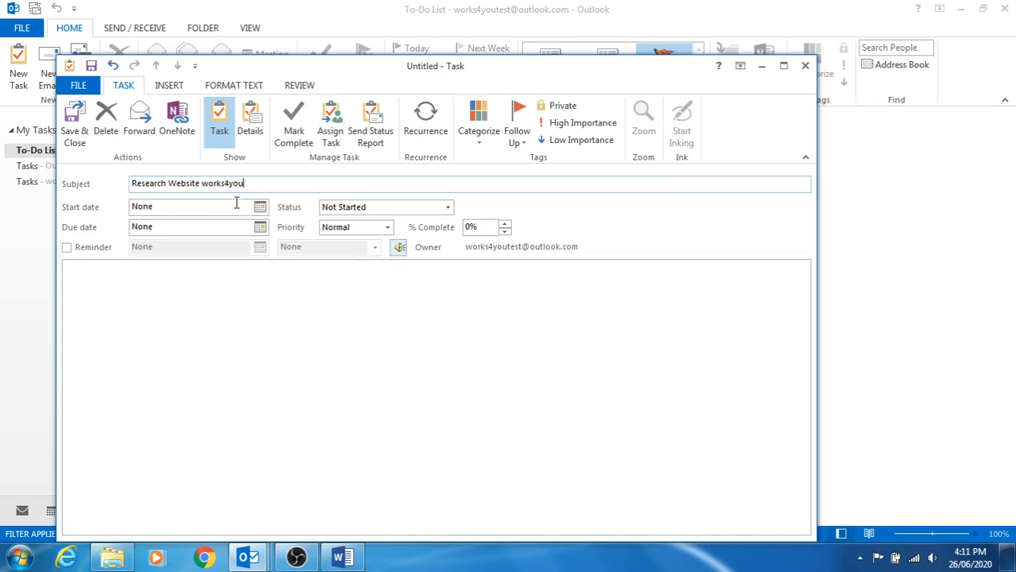
click(260, 207)
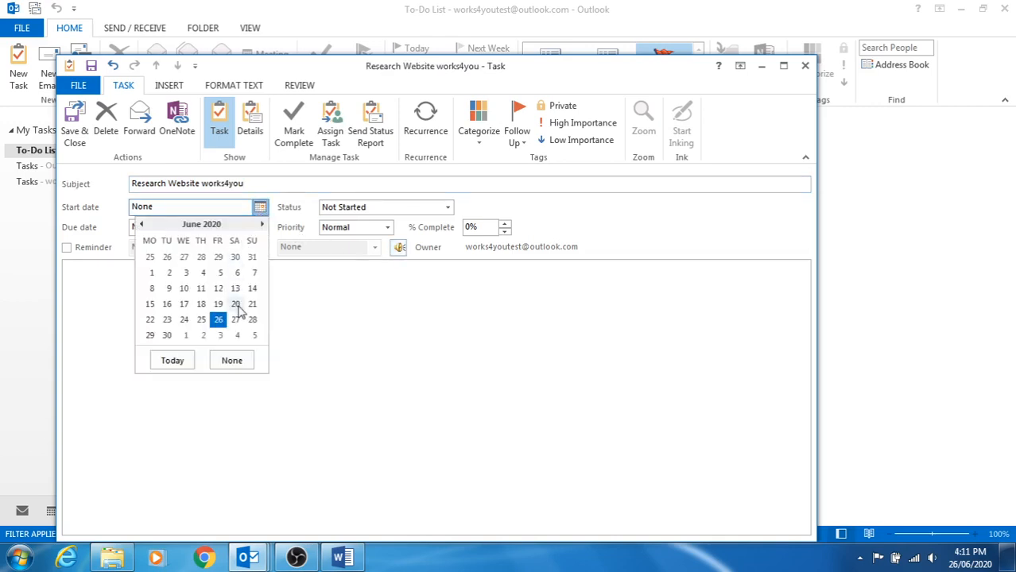
click(219, 319)
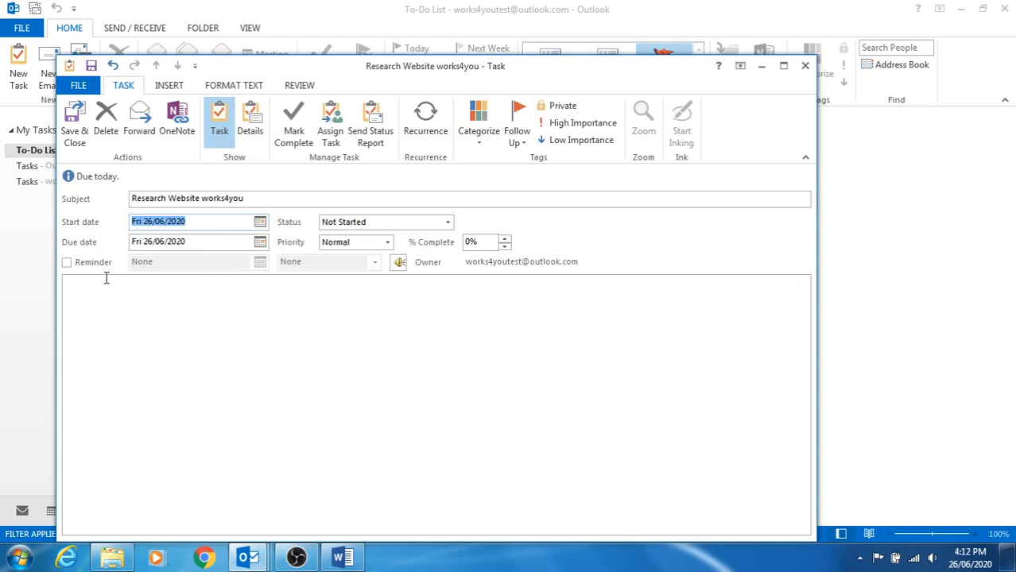
click(67, 264)
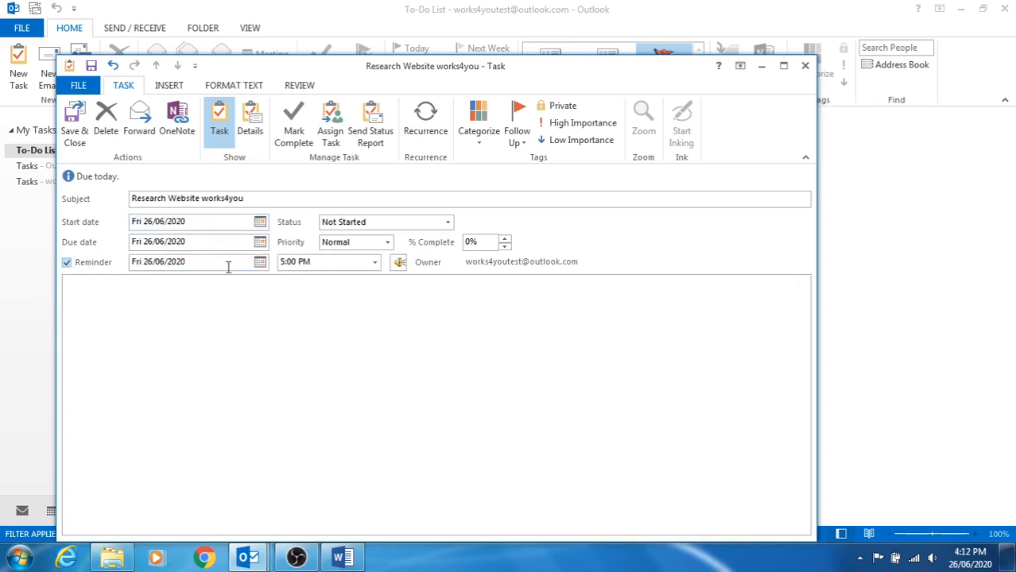
click(374, 263)
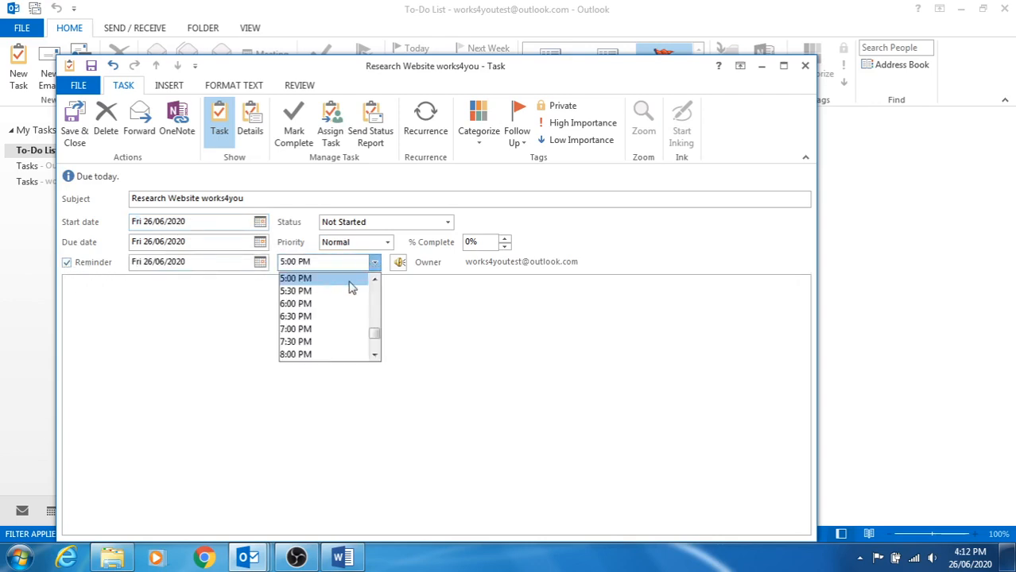
click(375, 278)
click(344, 281)
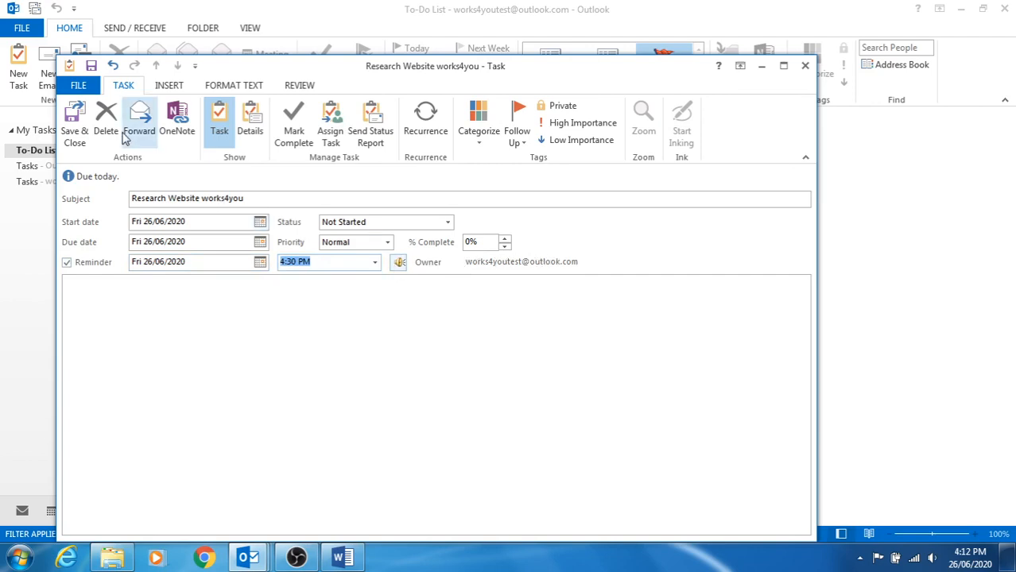
click(73, 127)
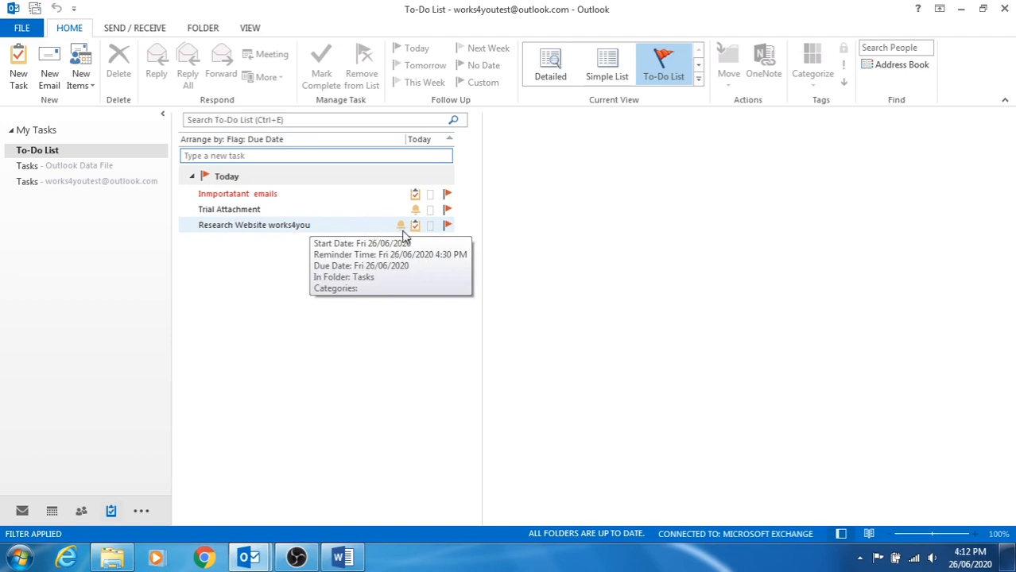
Reopen and re-save the Research Website task, then open 'FW: Trial Attachment' from the to-do list.
click(430, 230)
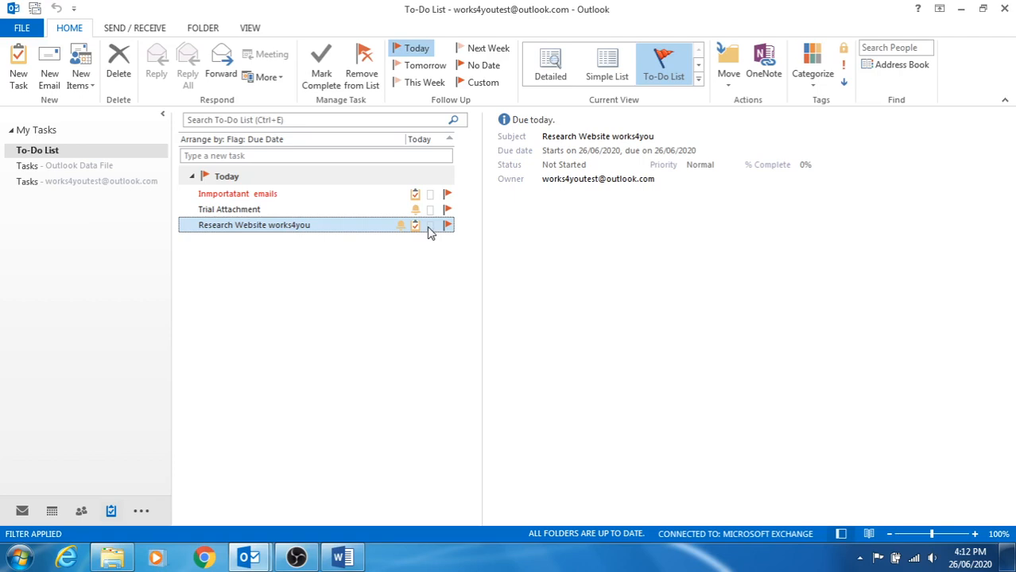
double_click(363, 231)
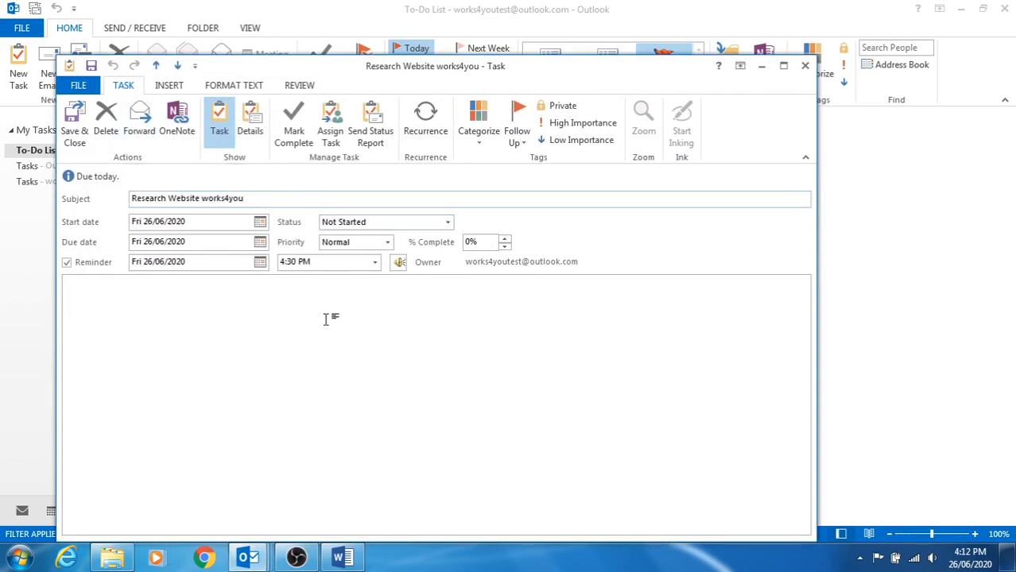
click(76, 123)
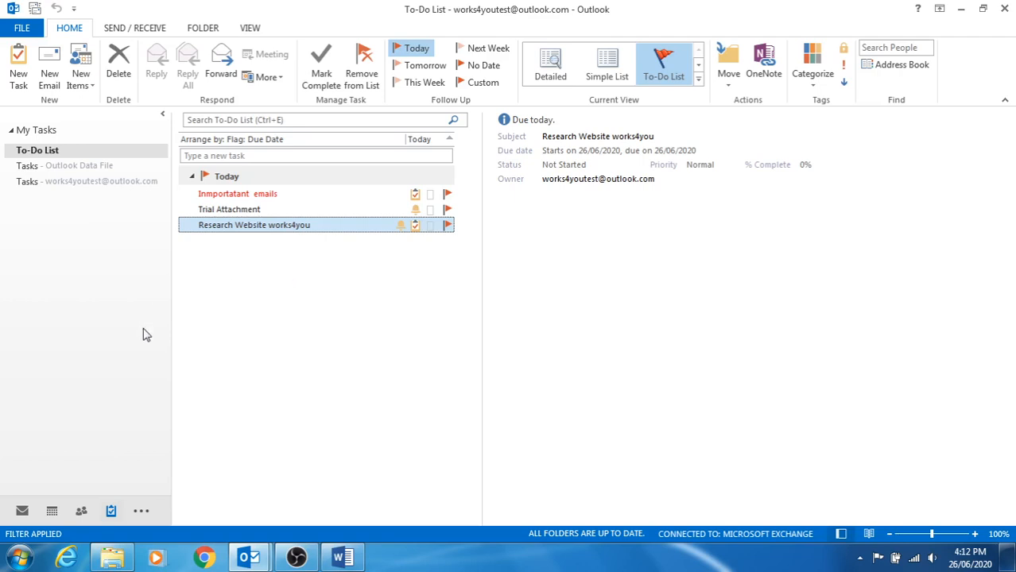
double_click(224, 210)
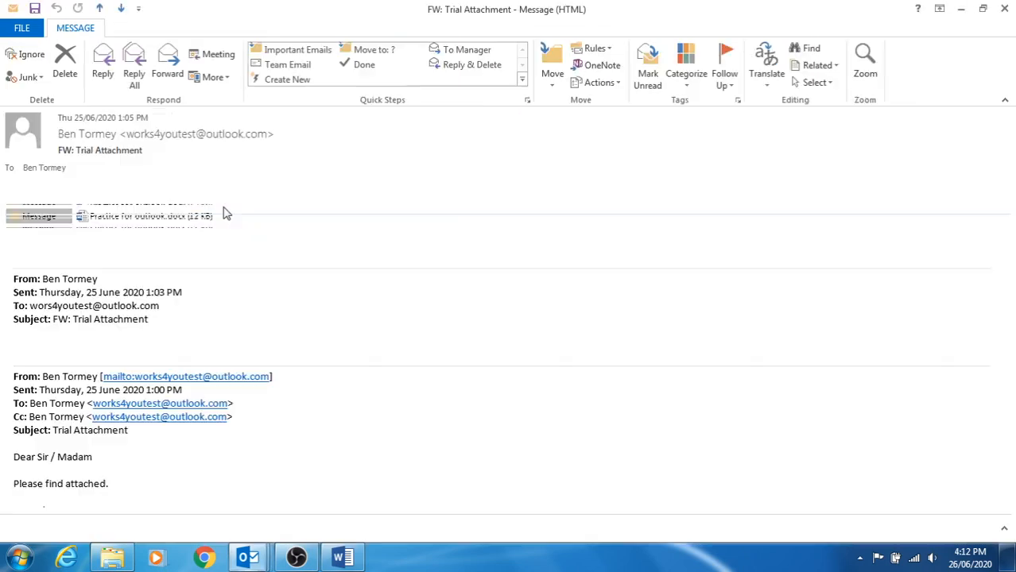
Delete the 'FW: Trial Attachment' email and return to the mail Inbox.
click(68, 68)
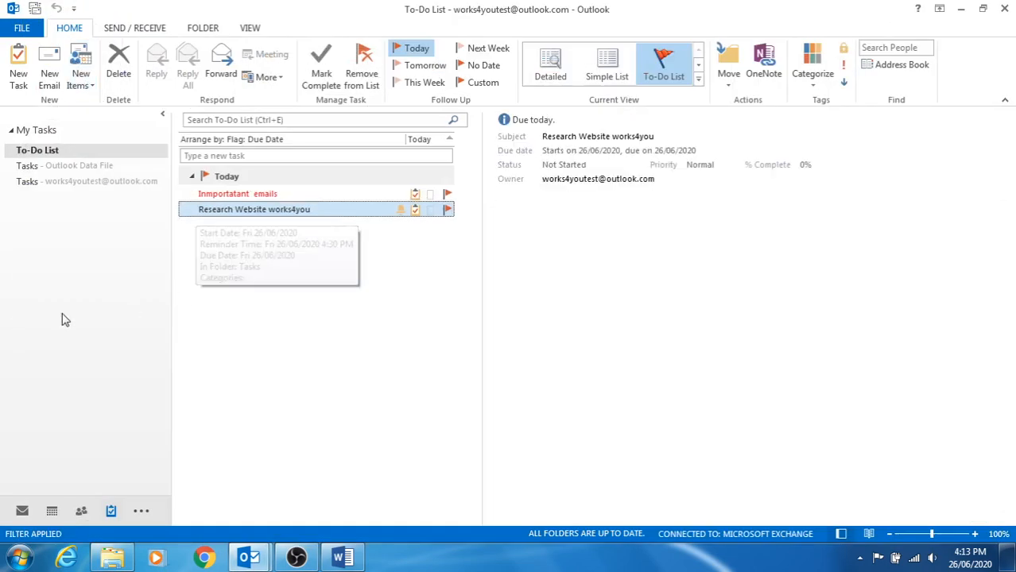
click(22, 512)
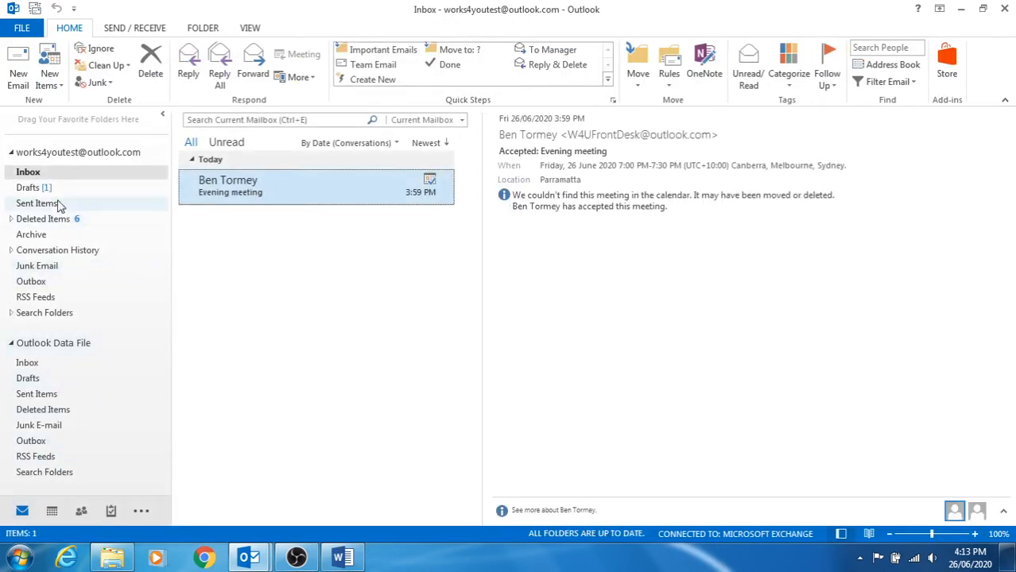
mouse_move(112, 515)
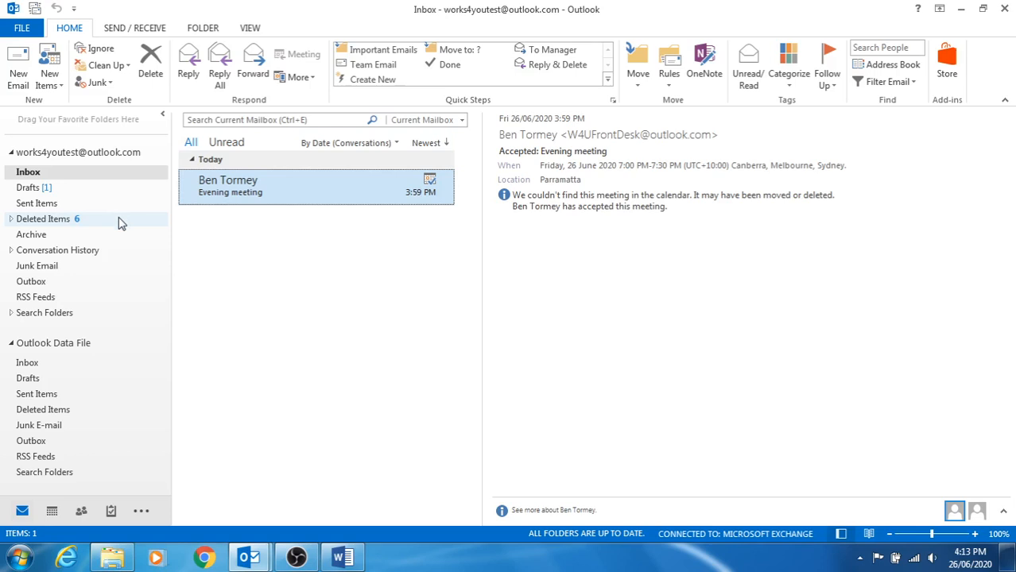
Check today's calendar and the To-Do List, then bring OBS Studio to the front.
click(53, 512)
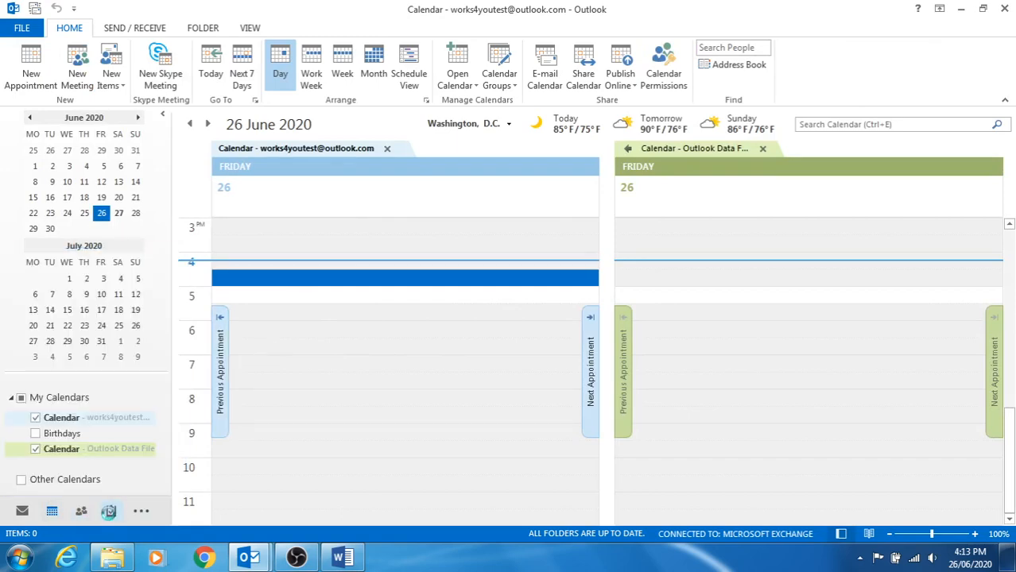
click(109, 511)
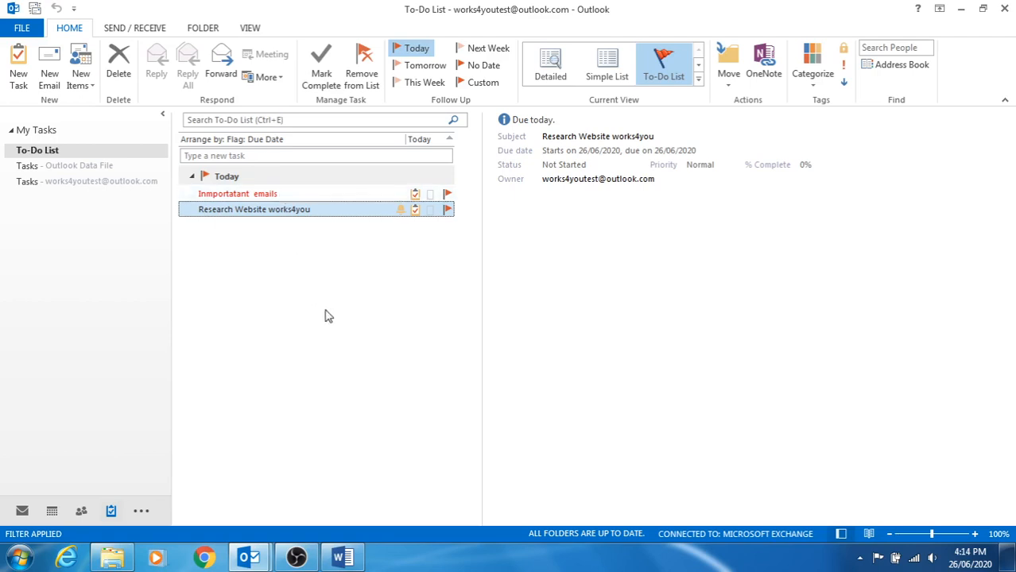
click(314, 562)
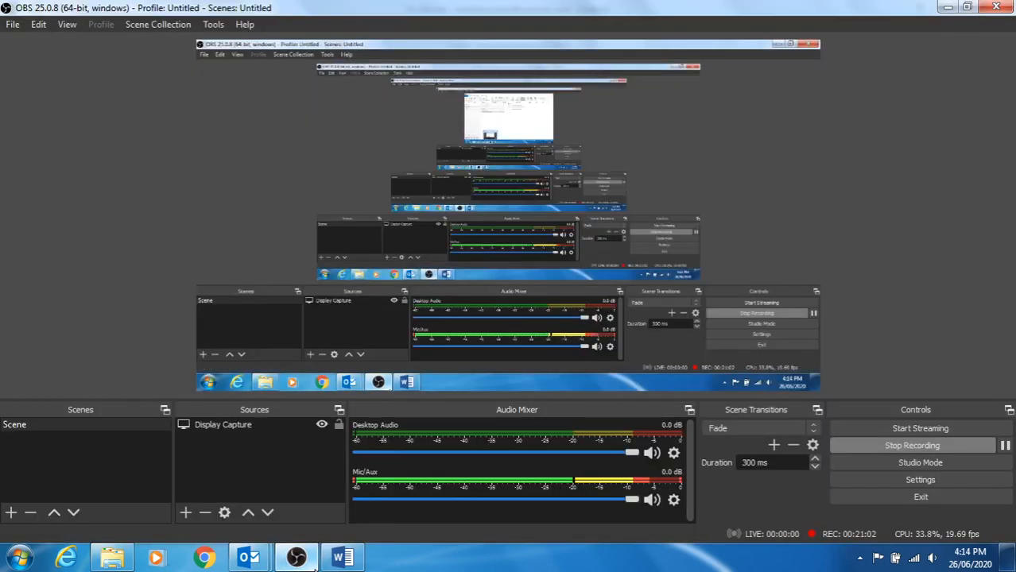